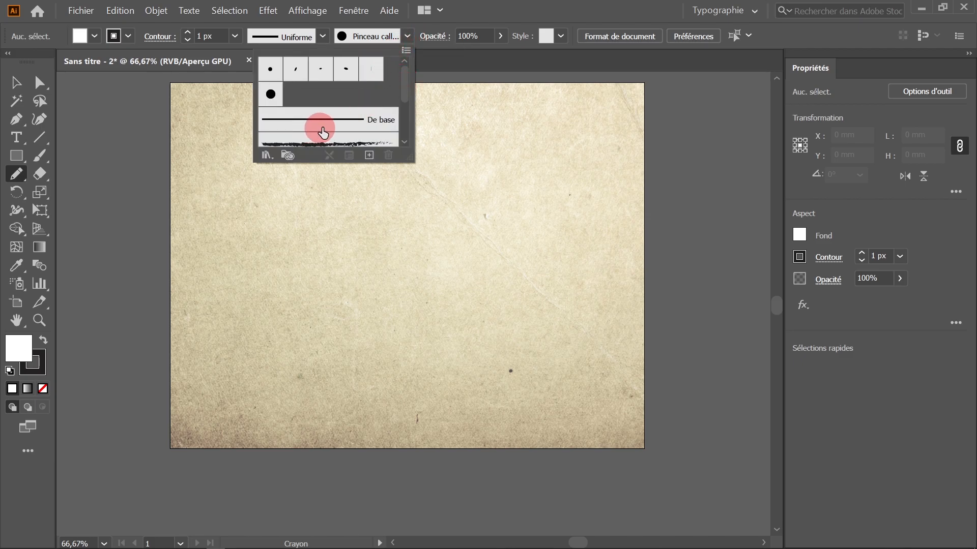
Set the Pencil's brush definition to De base and check where the Contrôle bar is enabled.
left_click(343, 124)
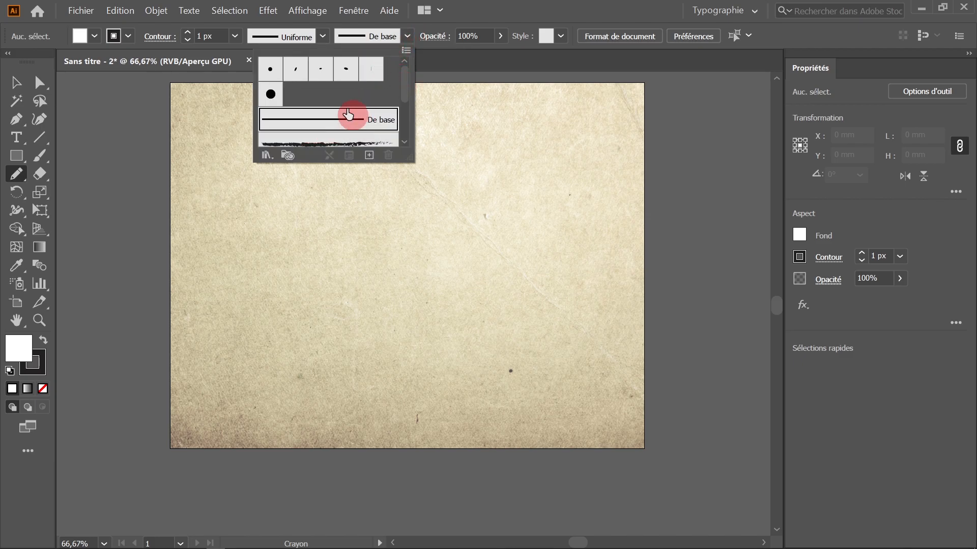
left_click(334, 42)
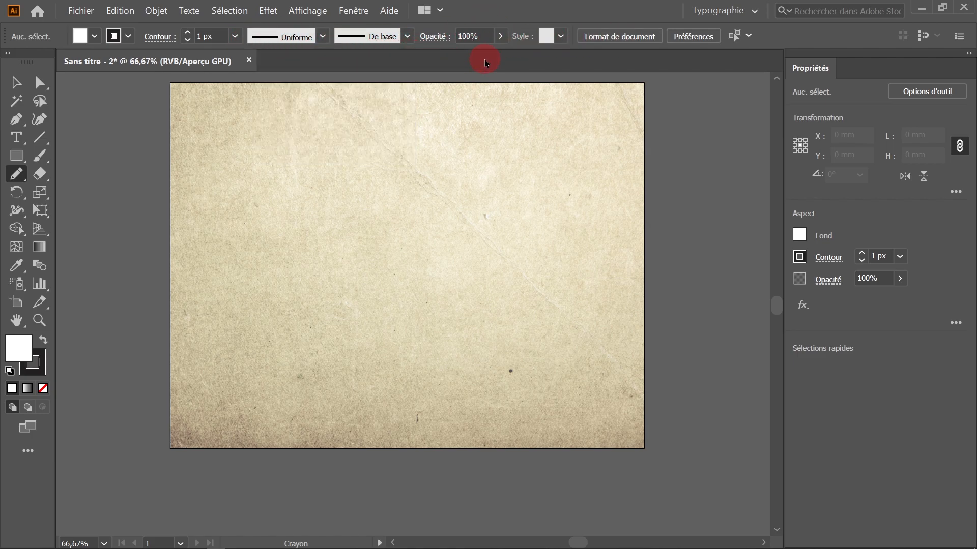
left_click(354, 11)
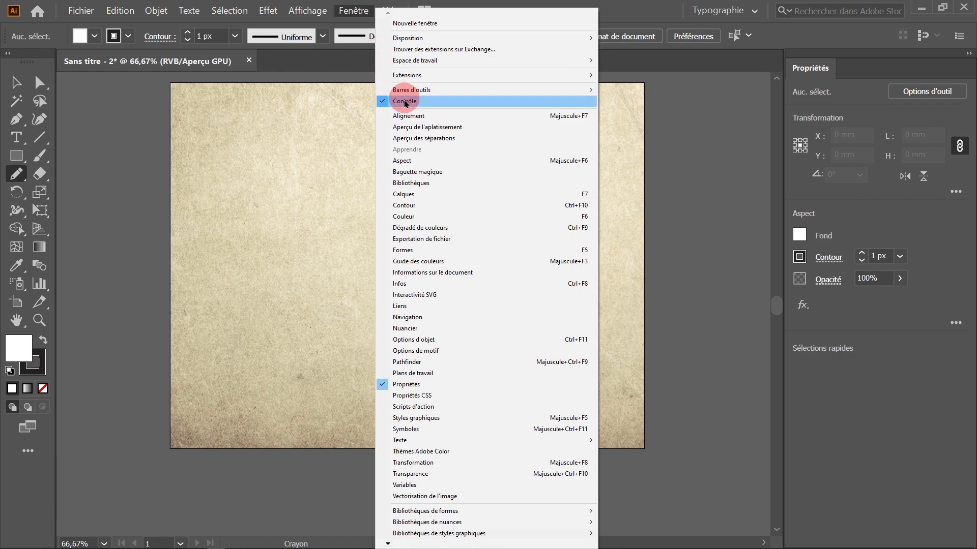
left_click(641, 13)
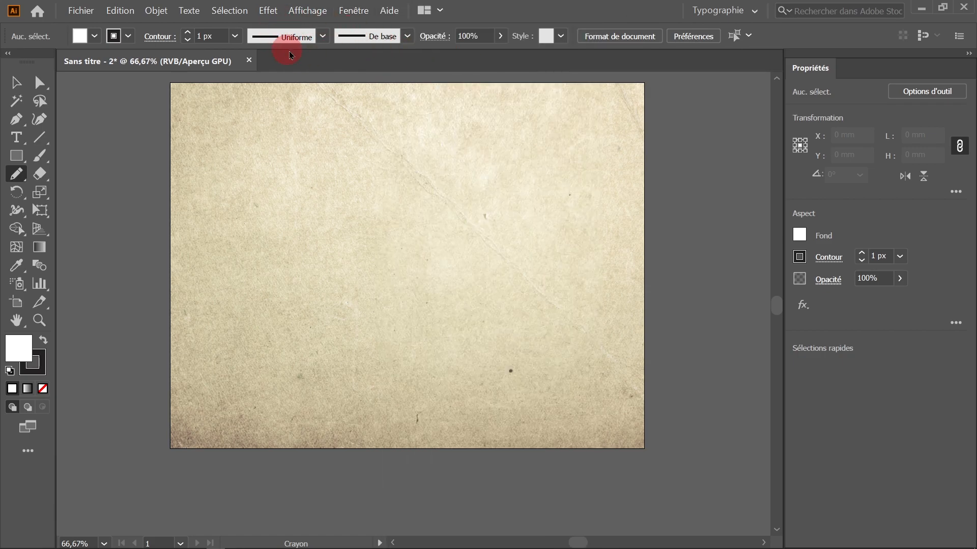
Examine the available stroke width profiles and brush definitions for the Pencil.
left_click(323, 36)
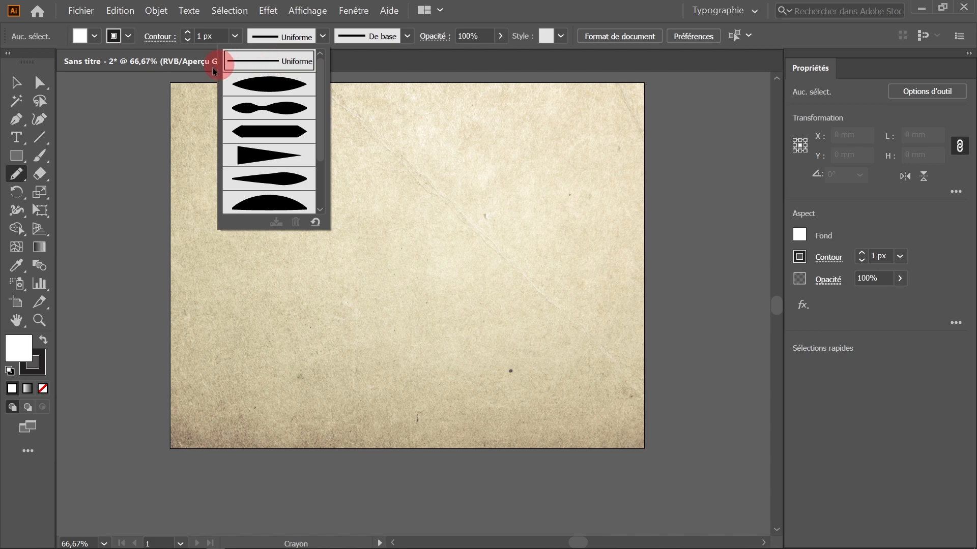
left_click(395, 40)
left_click(405, 40)
left_click(323, 131)
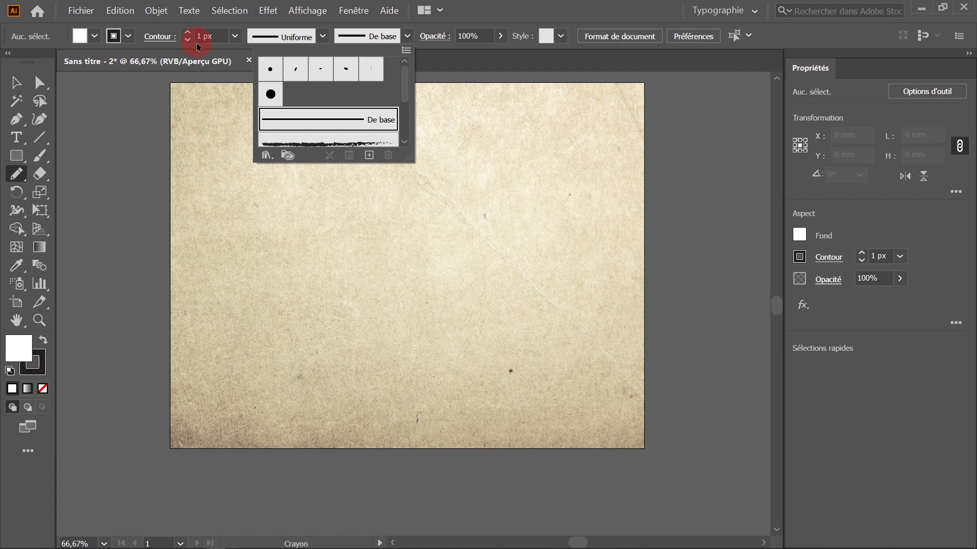
left_click(517, 6)
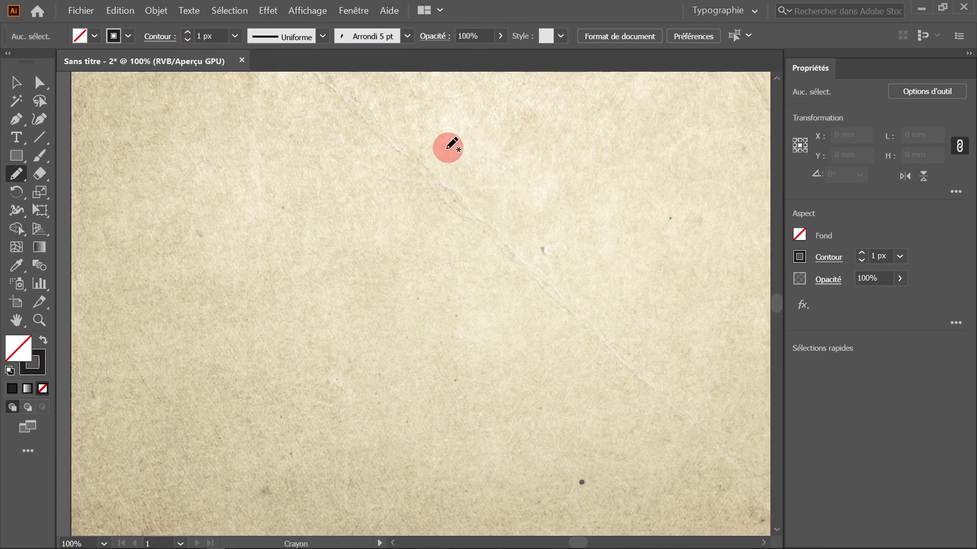
Draw an open curve about 148 mm wide and 103 mm high with the Pencil and apply the rough charcoal-like brush to it.
mouse_move(448, 148)
left_mouse_down()
mouse_move(277, 275)
mouse_move(356, 401)
mouse_move(611, 331)
mouse_move(645, 257)
left_mouse_up()
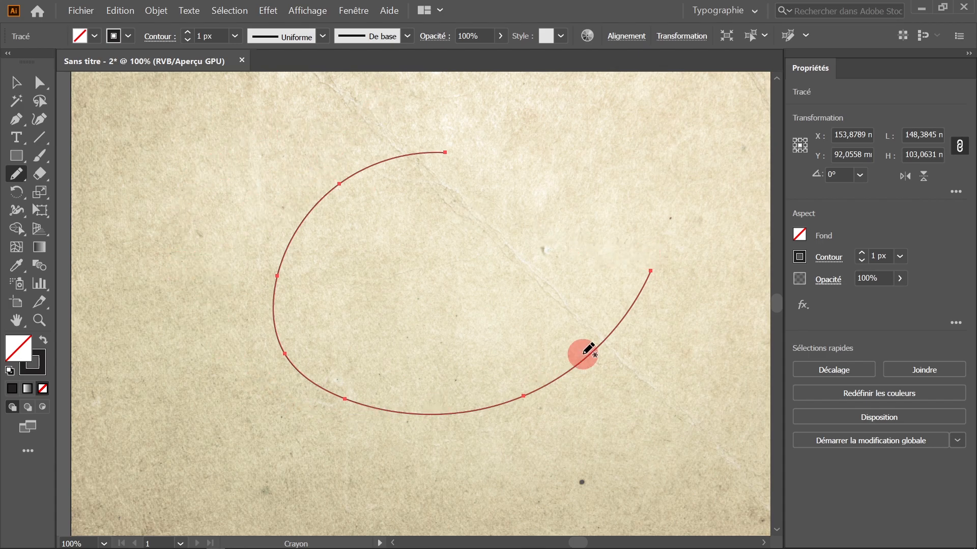
left_click(407, 45)
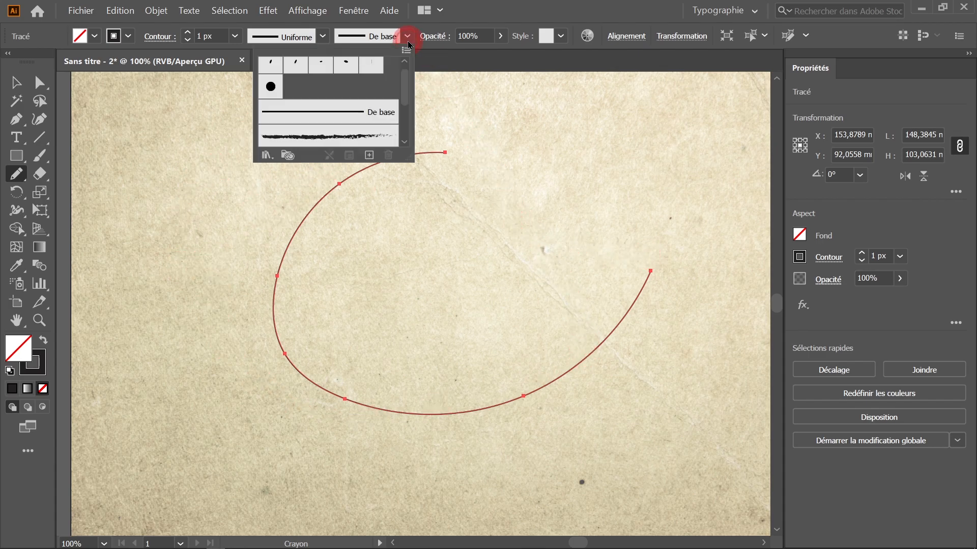
left_click(348, 144)
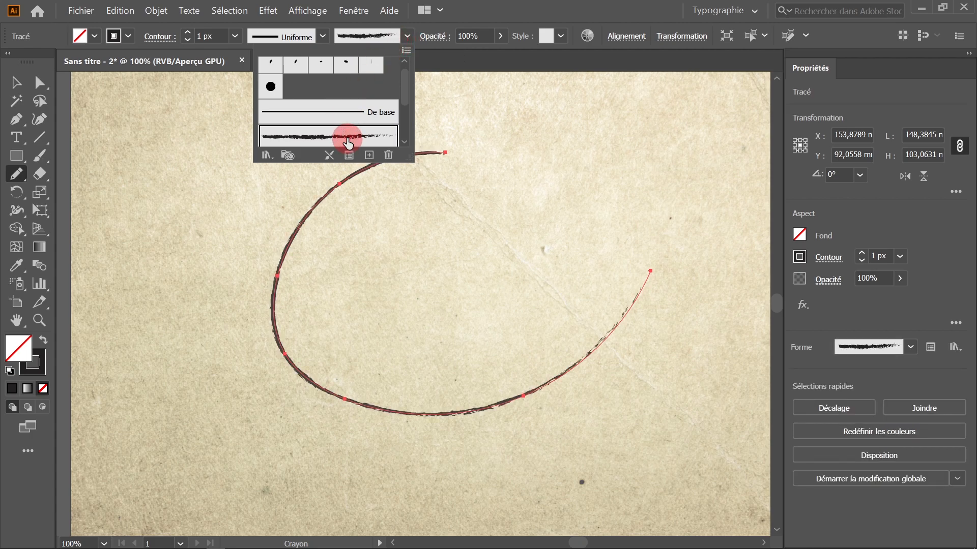
Set the curve's stroke weight to 3 px and apply the symmetric lens-shaped width profile.
left_click(190, 32)
left_click(190, 33)
left_click(322, 36)
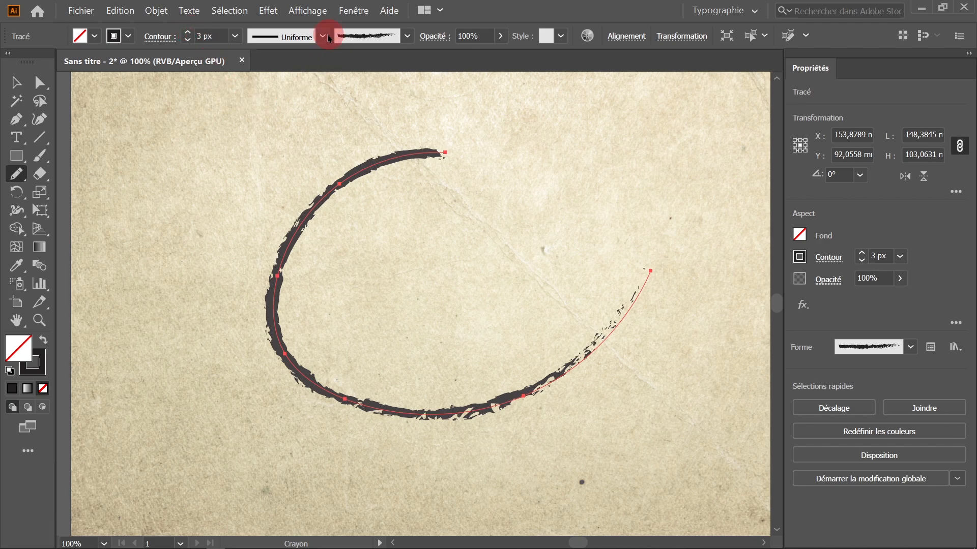
left_click(261, 85)
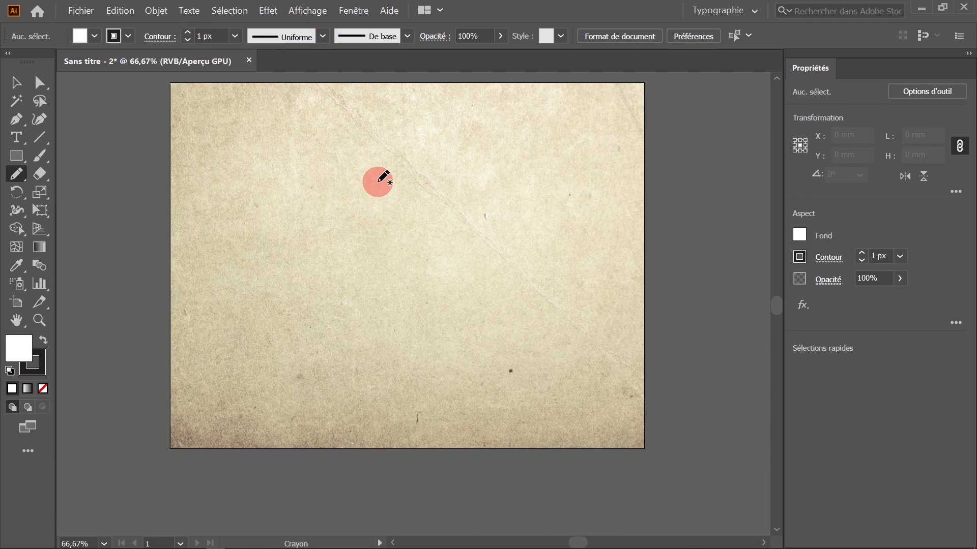
Draw a closed, roughly circular shape about 101 mm wide and 97 mm high with the Pencil and deselect it.
mouse_move(385, 182)
left_mouse_down()
mouse_move(279, 238)
mouse_move(293, 309)
mouse_move(351, 341)
mouse_move(398, 341)
mouse_move(449, 254)
mouse_move(444, 224)
mouse_move(400, 184)
left_mouse_up()
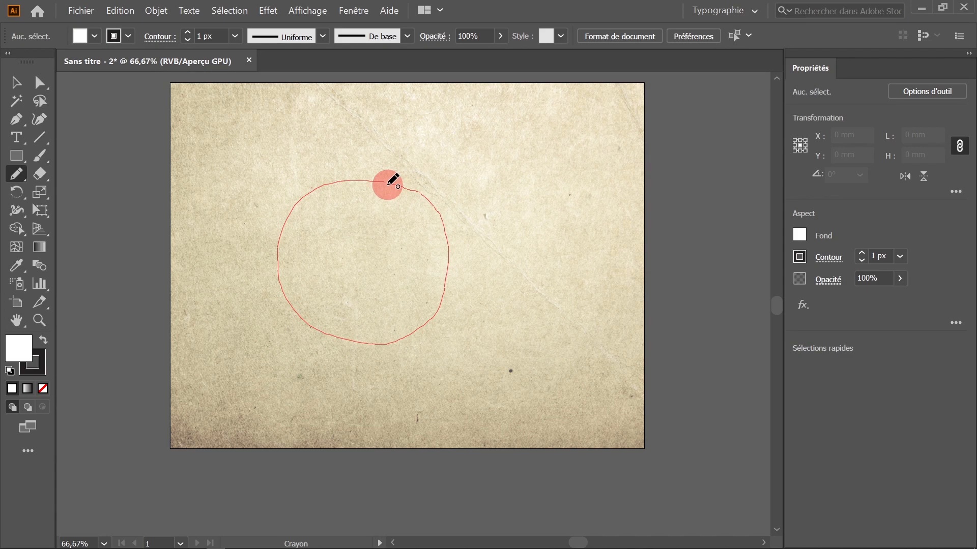
left_click_drag(388, 183, 392, 184)
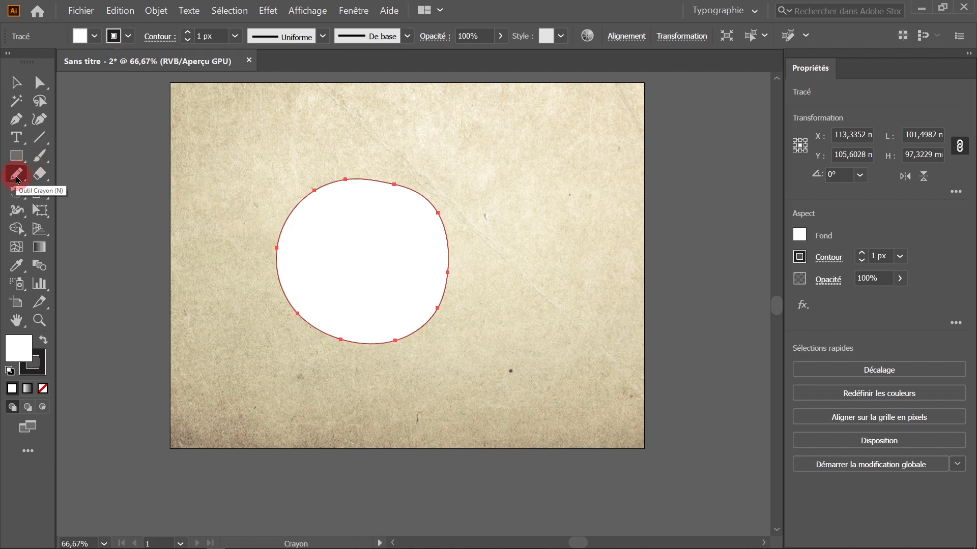
left_click(16, 83)
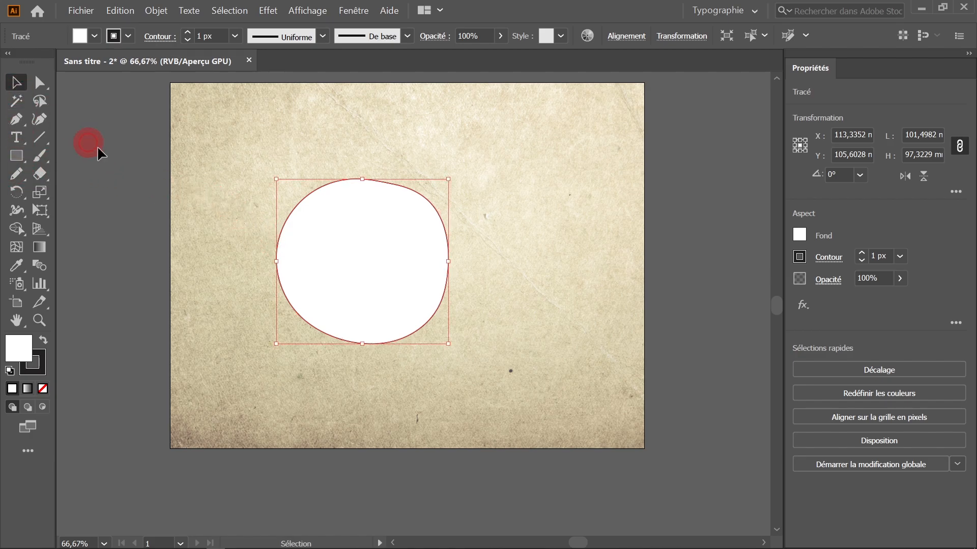
left_click(204, 181)
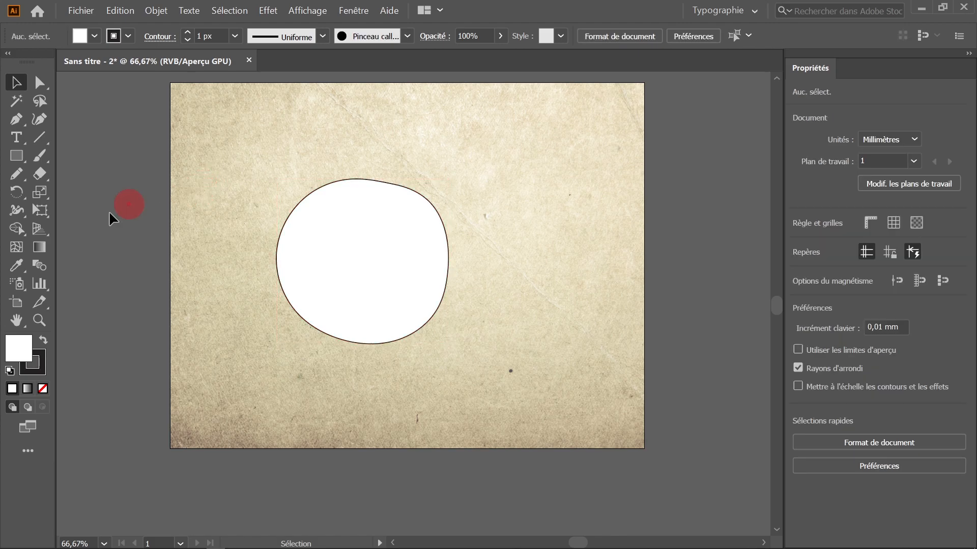
Examine the Pencil tool options for fidelity, filling new strokes, keeping the selection and closing paths, and accept them.
left_click(16, 177)
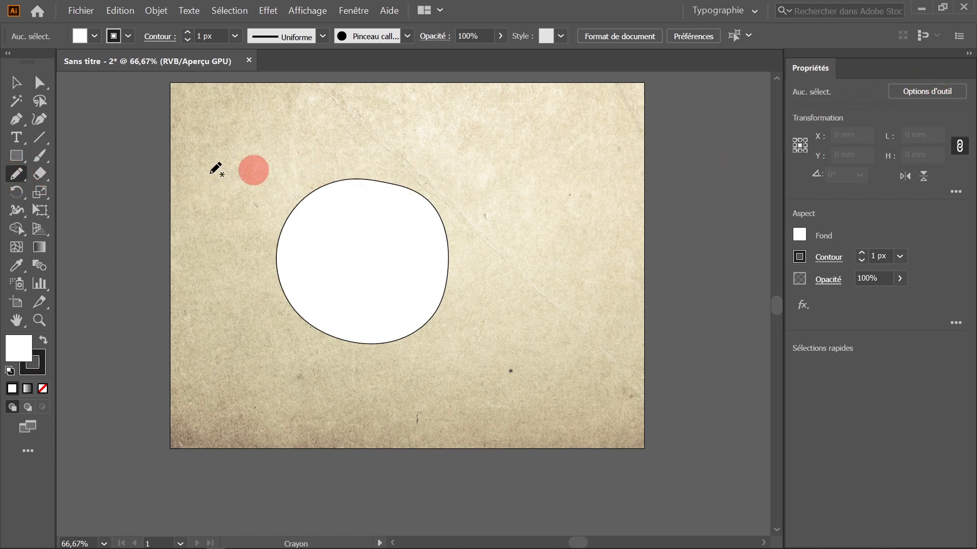
double_click(17, 175)
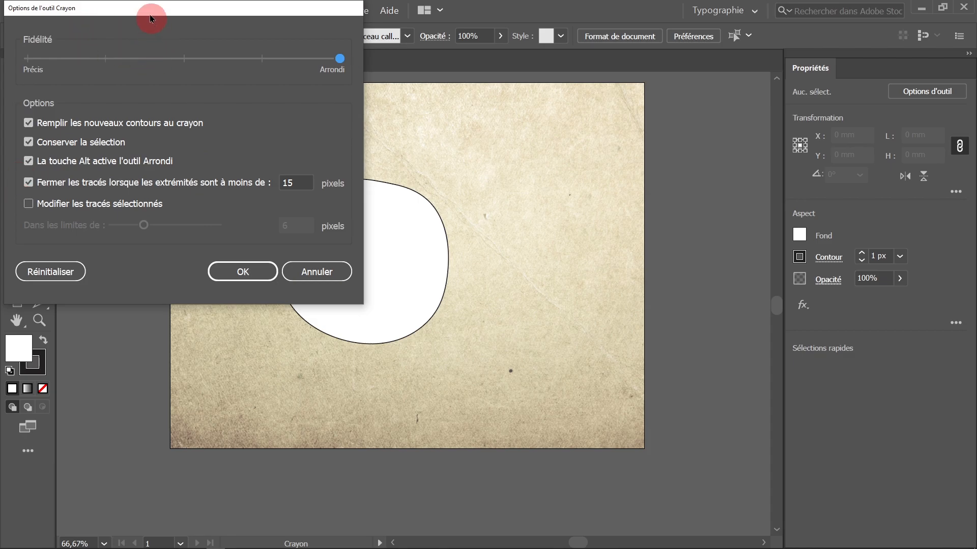
left_click_drag(150, 6, 174, 16)
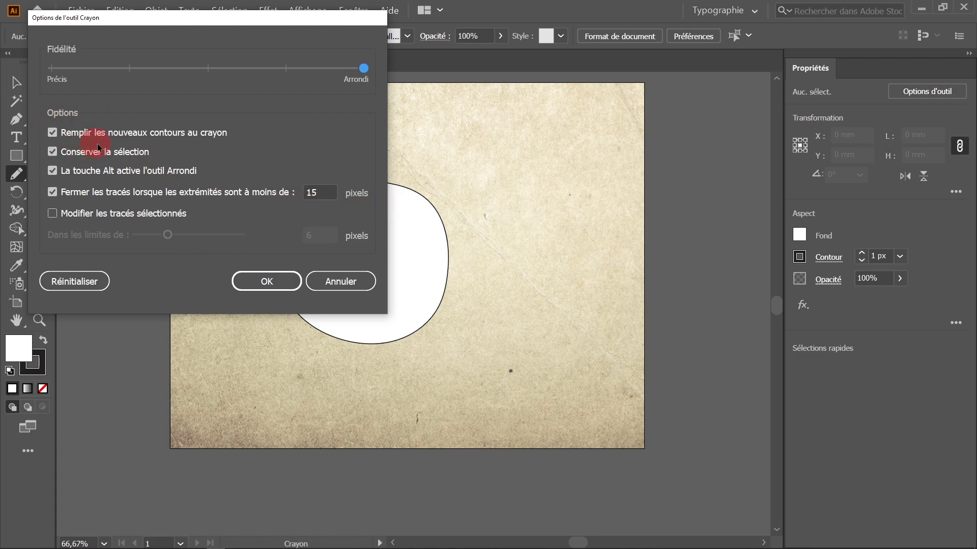
left_click(266, 279)
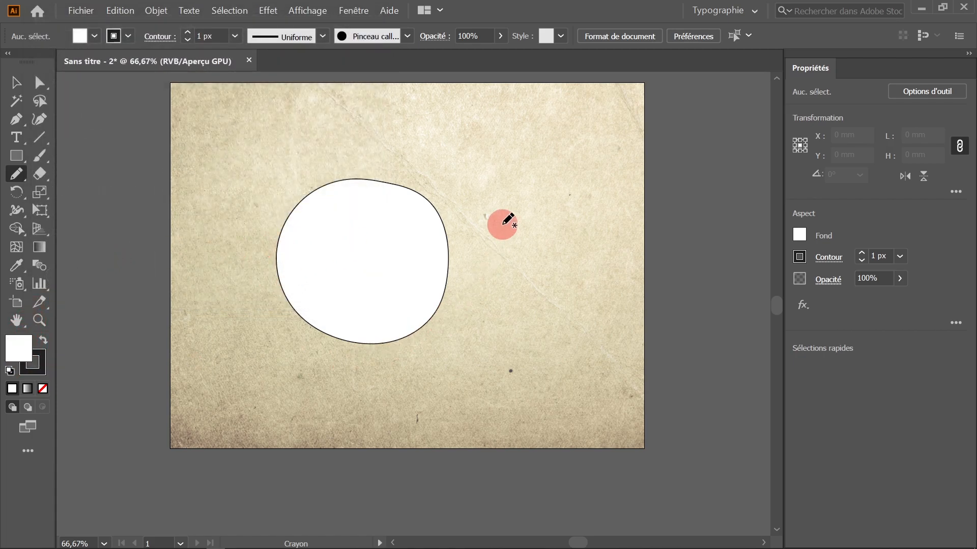
Draw an open S-shaped Pencil path about 51 mm wide and 129 mm high beside the round shape, and delete it.
mouse_move(585, 137)
left_mouse_down()
mouse_move(560, 150)
mouse_move(568, 252)
mouse_move(498, 355)
left_mouse_up()
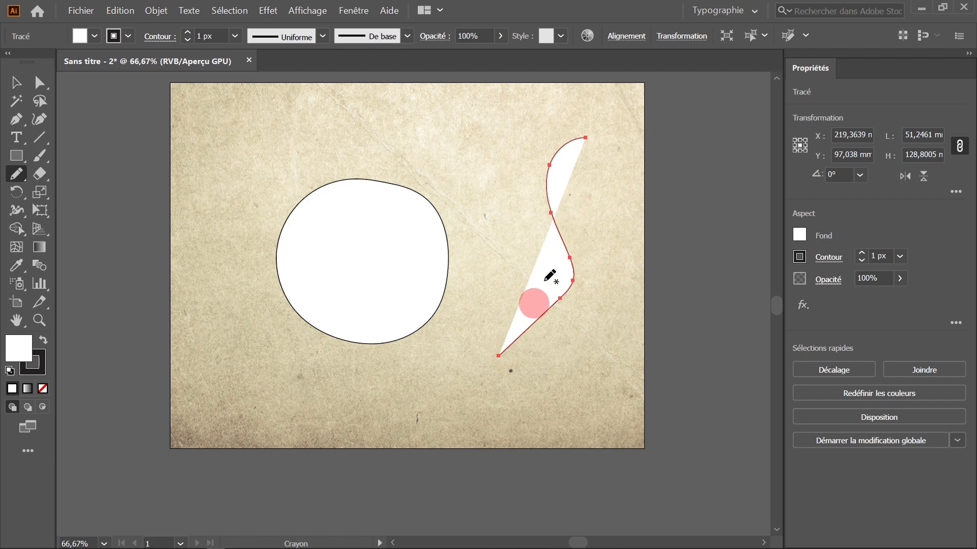
key("Delete")
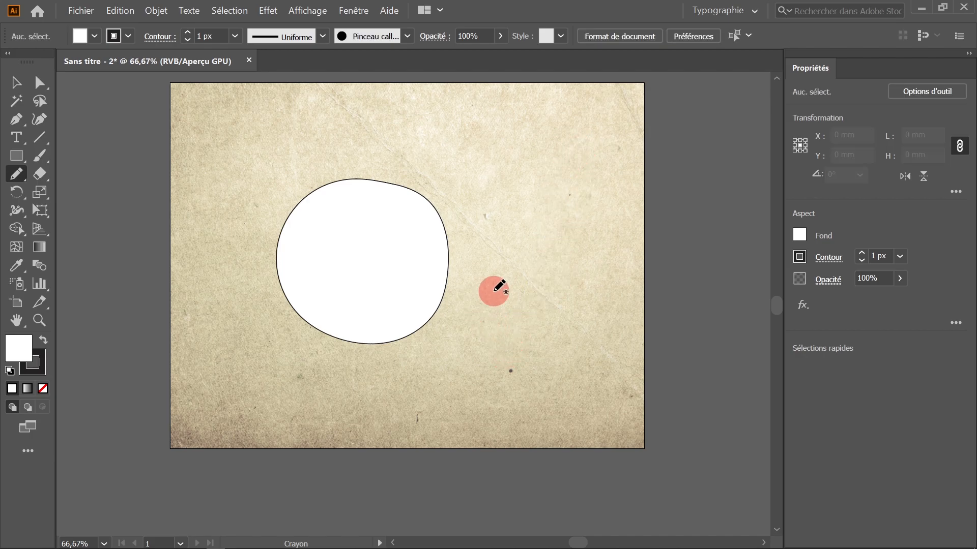
Select all unlocked artwork and delete it to clear the artboard.
left_click(16, 82)
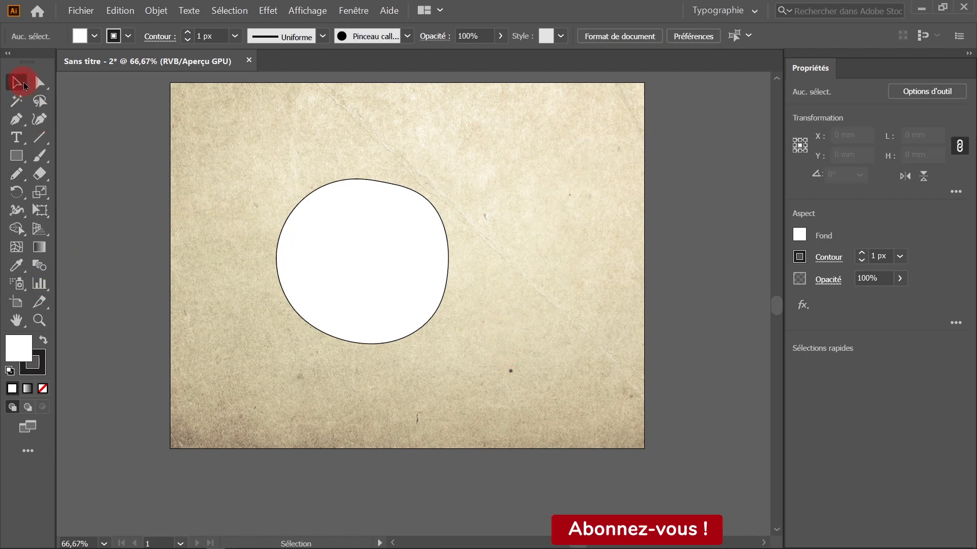
key("ctrl+a")
key("Delete")
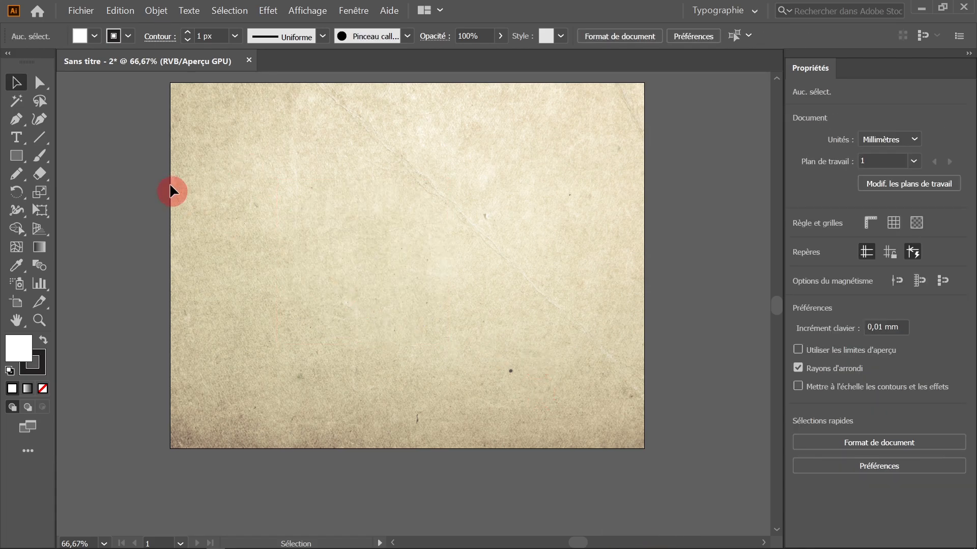
Compare the brush definitions offered for the Paintbrush, trying Arrondi 15 pt and going back to the large round calligraphic brush.
left_click(39, 160)
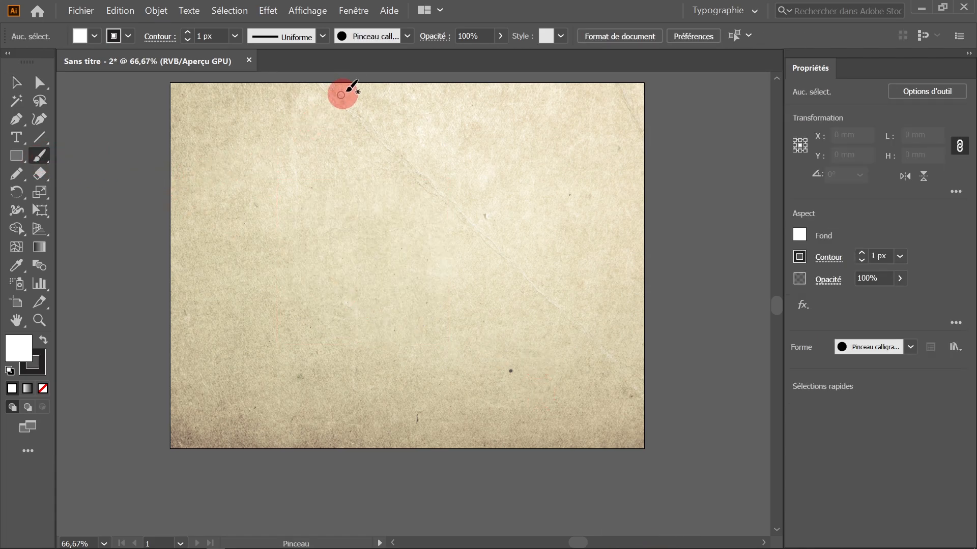
left_click(408, 36)
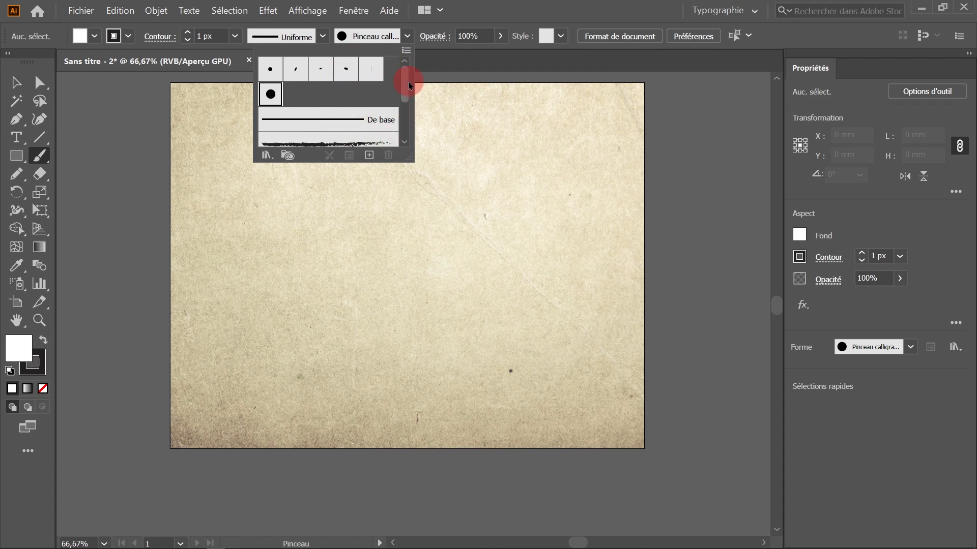
mouse_move(408, 84)
left_mouse_down()
mouse_move(322, 98)
mouse_move(414, 98)
mouse_move(408, 107)
mouse_move(316, 105)
mouse_move(427, 125)
mouse_move(395, 123)
mouse_move(403, 124)
mouse_move(349, 90)
mouse_move(312, 94)
left_mouse_up()
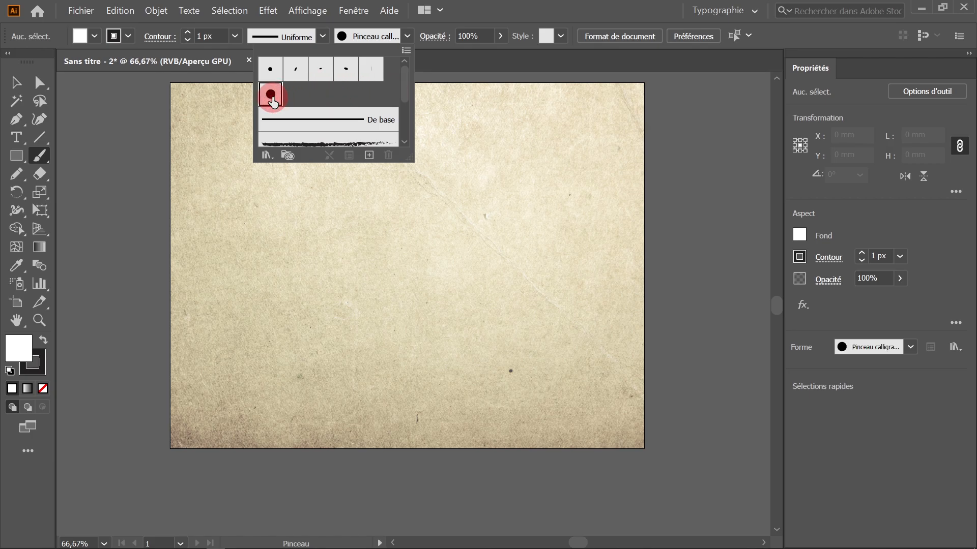
left_click(269, 72)
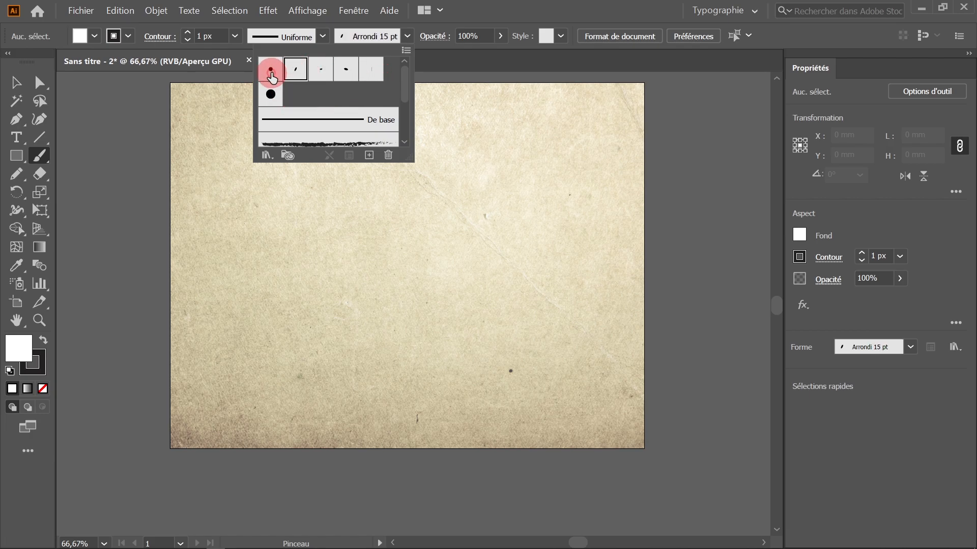
left_click(271, 94)
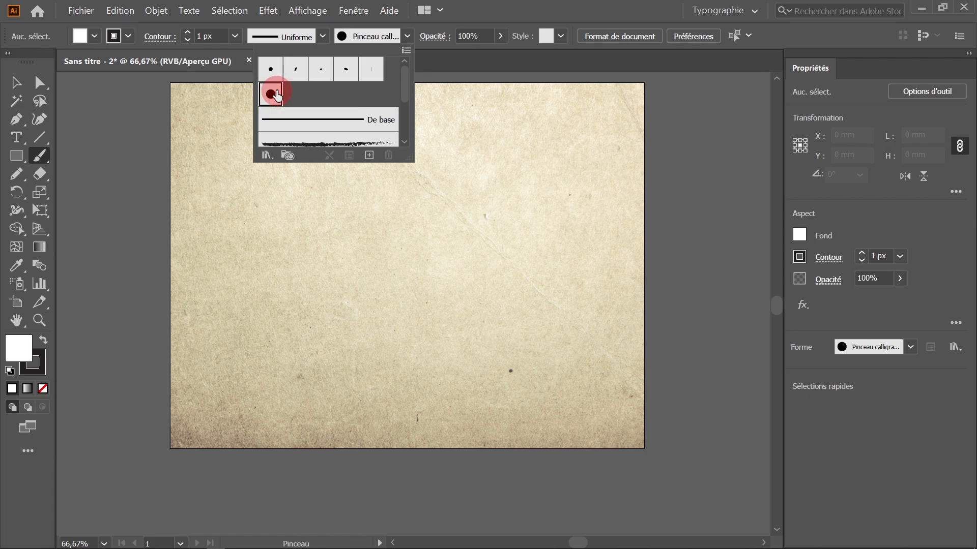
left_click(500, 12)
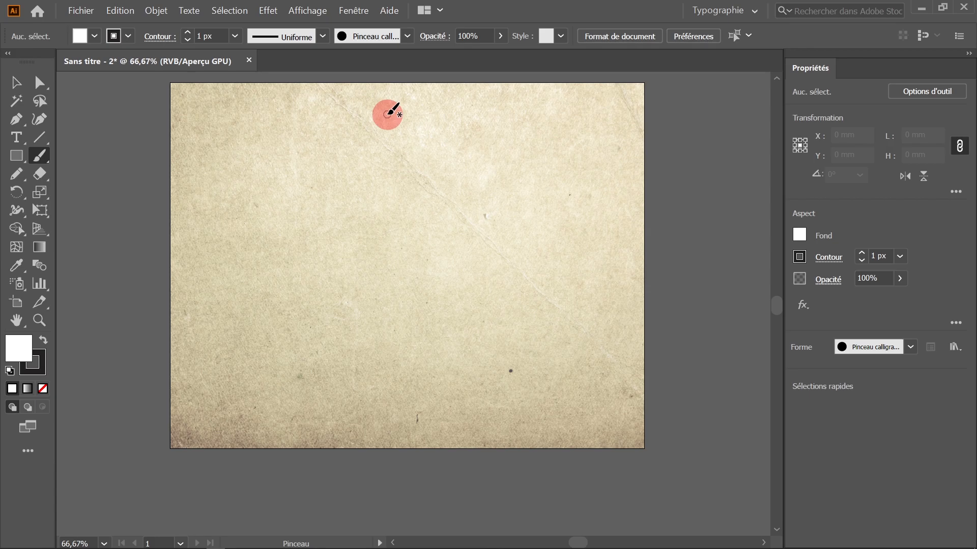
Set the Paintbrush's brush definition to Arrondi 5 pt and paint an open, rounded curve across the centre of the artboard.
left_click(16, 174)
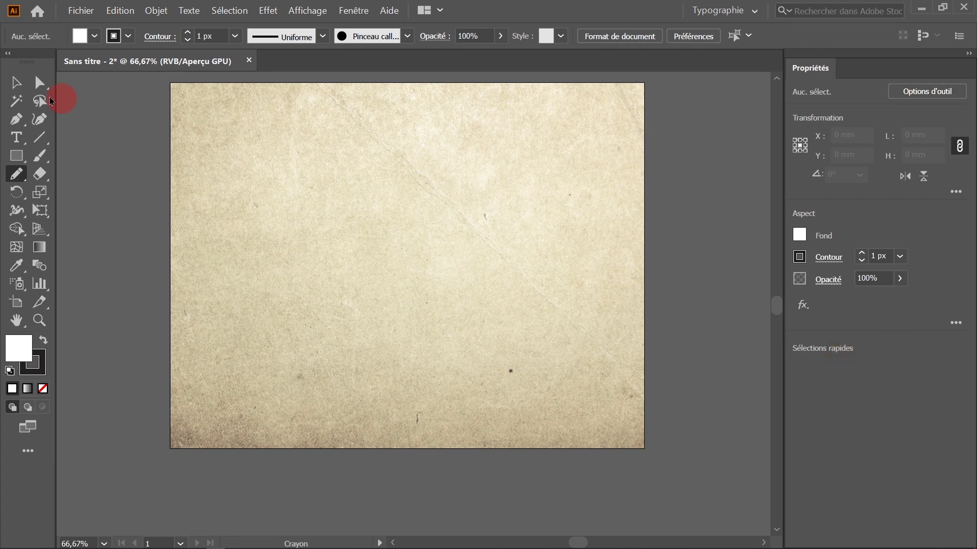
left_click(43, 157)
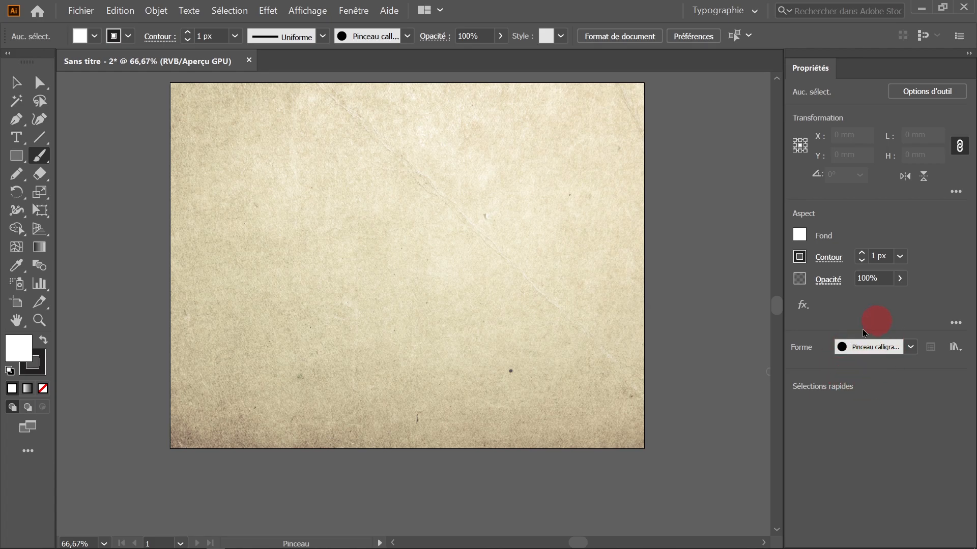
left_click(910, 356)
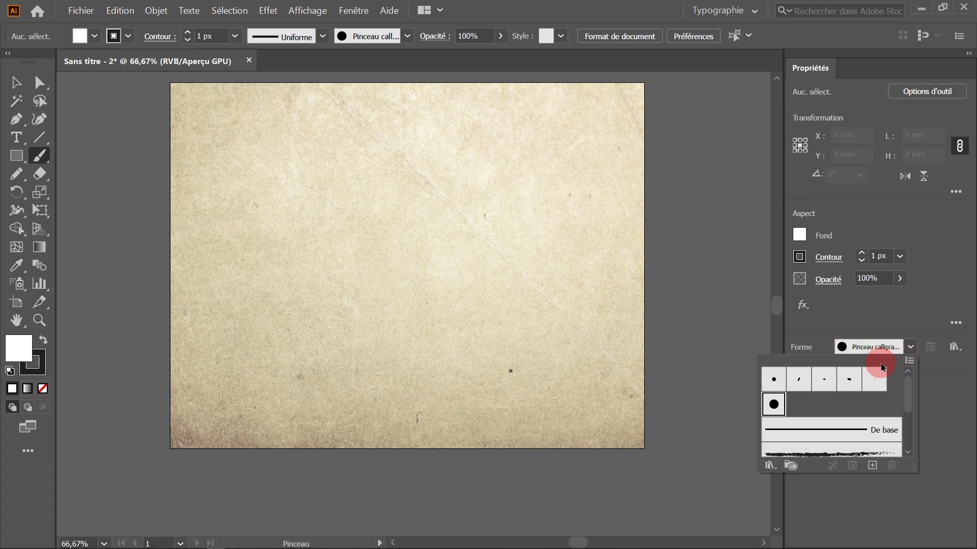
left_click(776, 379)
left_click(815, 385)
left_click(849, 383)
left_click(824, 382)
left_click(799, 386)
left_click(771, 383)
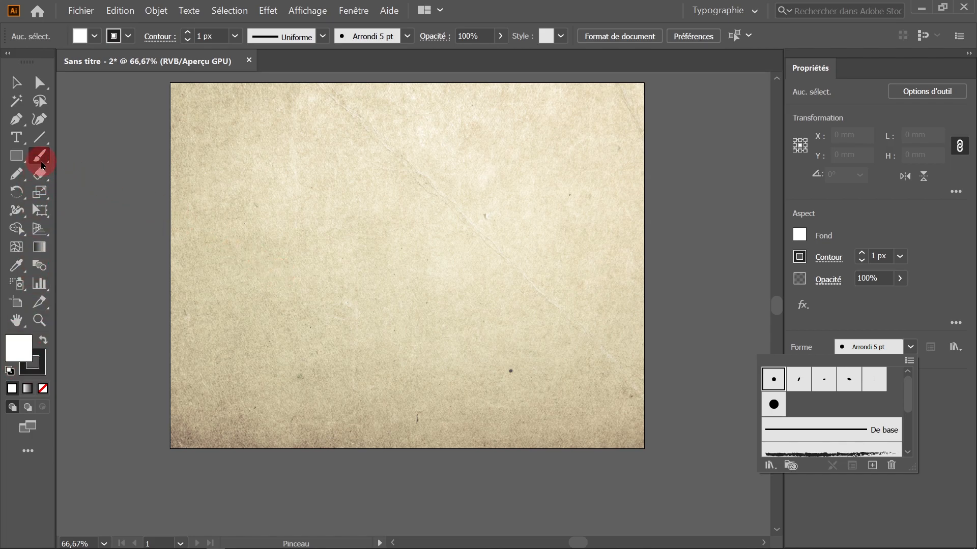
mouse_move(461, 151)
left_mouse_down()
mouse_move(310, 232)
mouse_move(533, 255)
left_mouse_up()
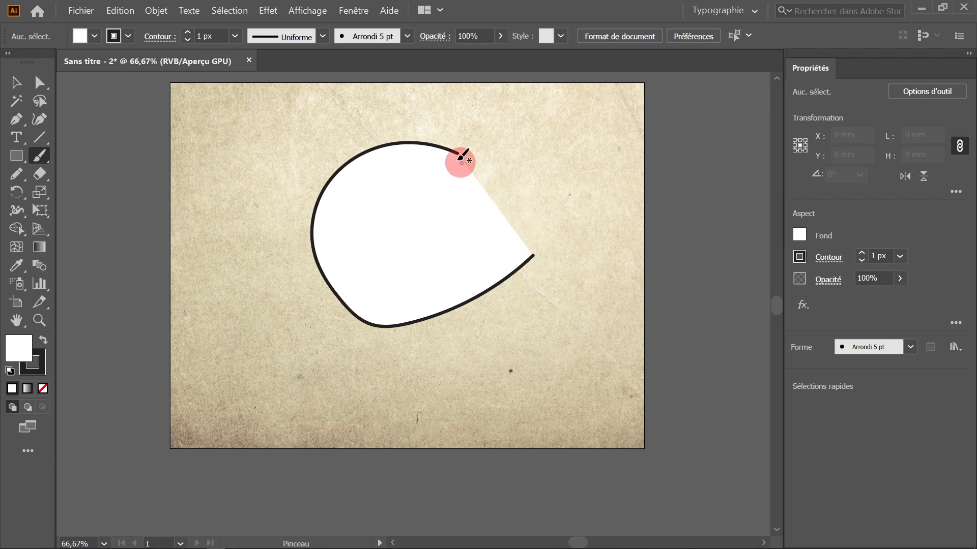
Review the Paintbrush tool options, and replace the open curve with a nearly closed round shape about 115 mm wide and 113 mm high.
double_click(40, 161)
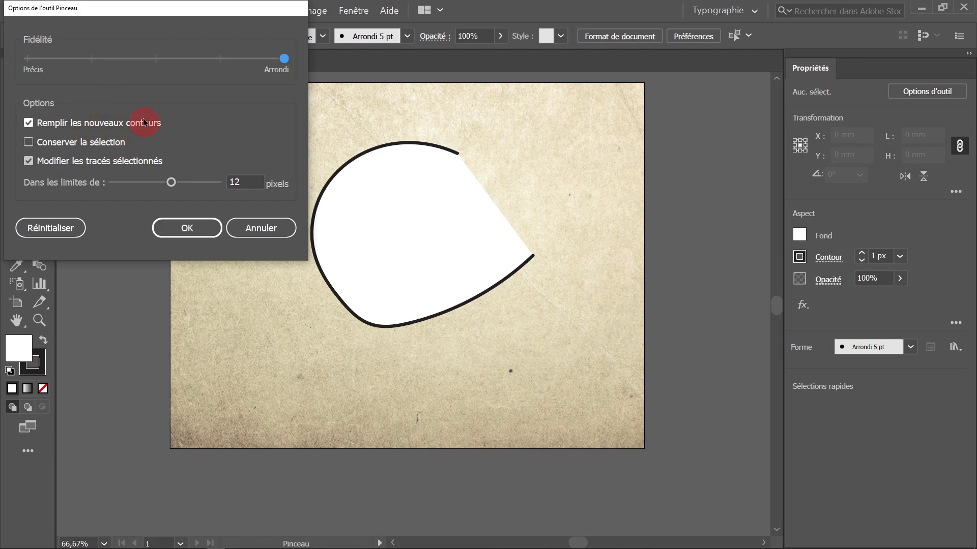
left_click(258, 235)
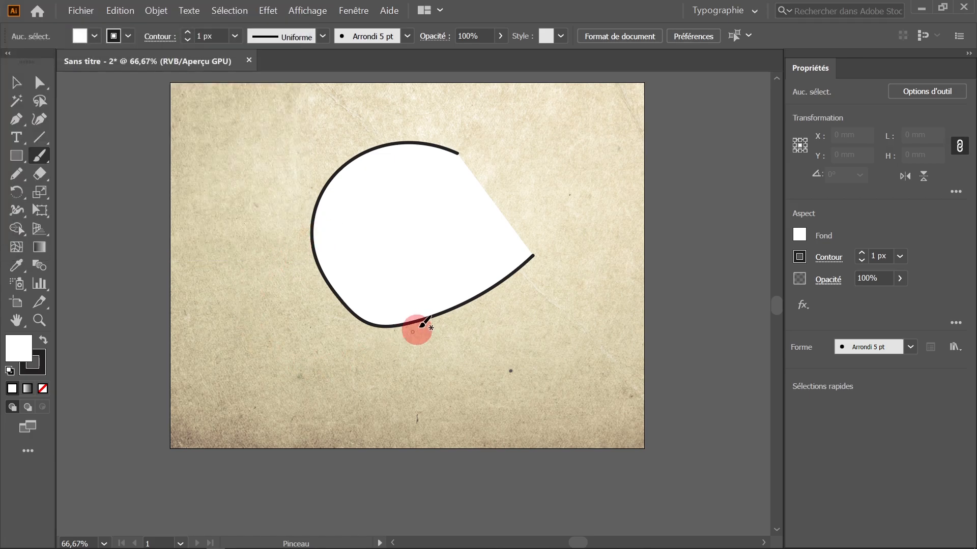
key("ctrl+z")
mouse_move(375, 149)
left_mouse_down()
mouse_move(299, 248)
mouse_move(343, 321)
mouse_move(413, 338)
mouse_move(461, 313)
mouse_move(488, 275)
mouse_move(494, 235)
mouse_move(486, 201)
mouse_move(465, 181)
mouse_move(375, 148)
left_mouse_up()
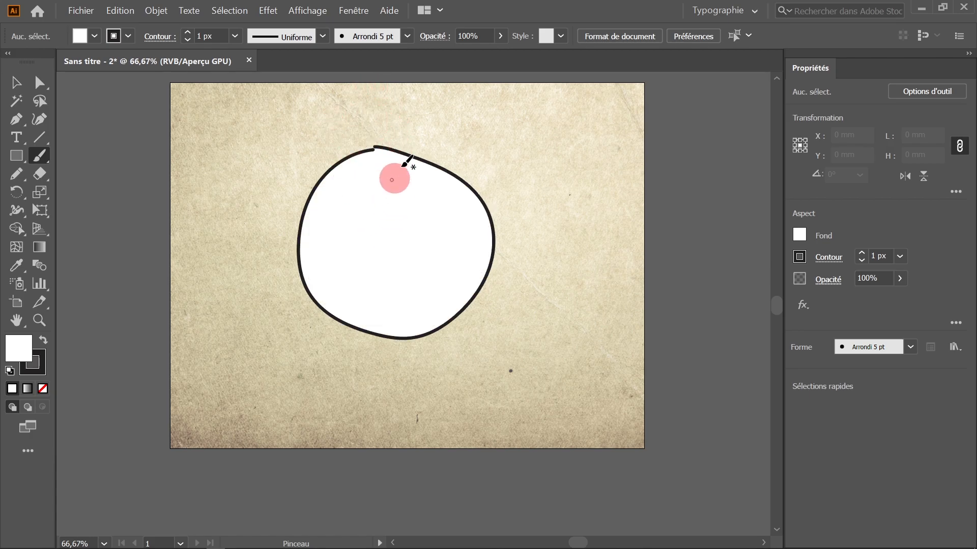
Select the overlapping end anchor points of the round shape's outline to join them, and delete the shape.
double_click(38, 163)
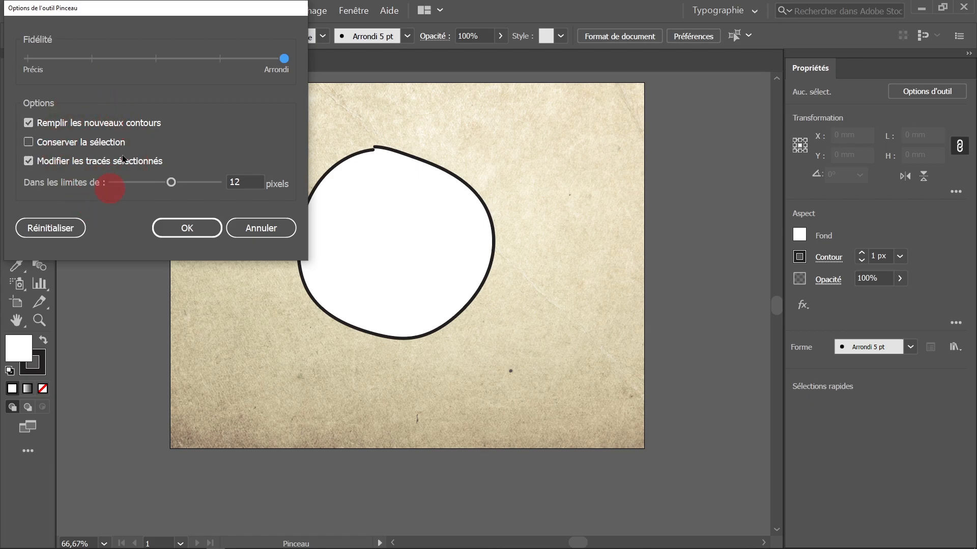
left_click(251, 235)
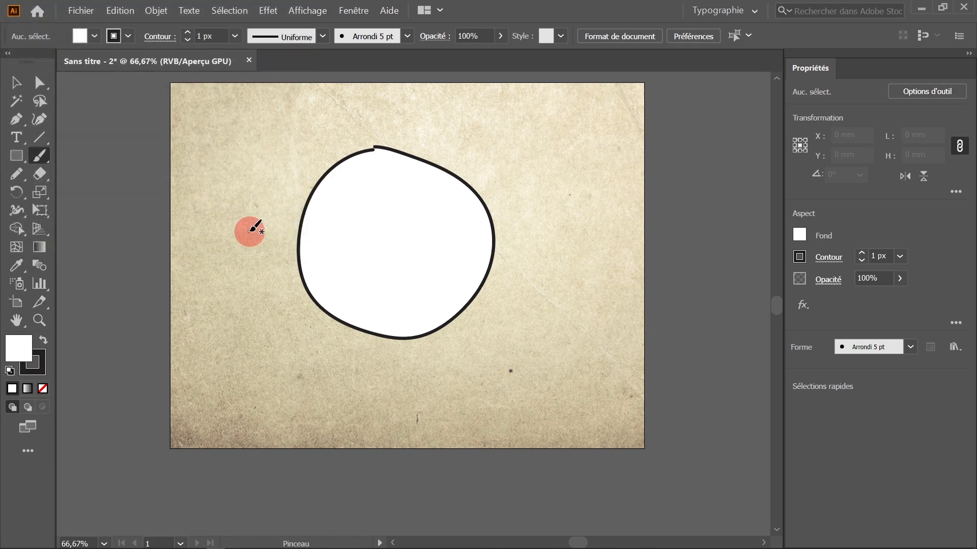
left_click(40, 83)
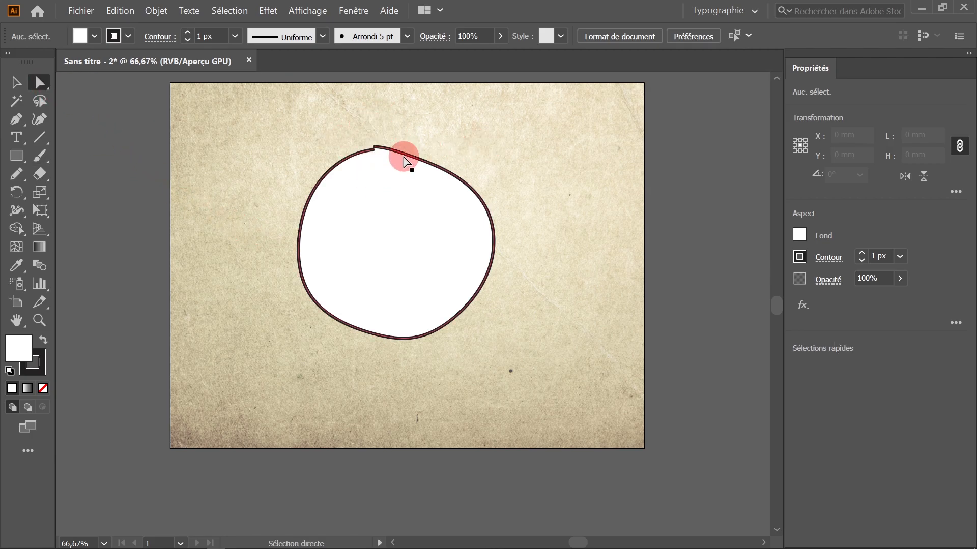
left_click_drag(416, 116, 328, 179)
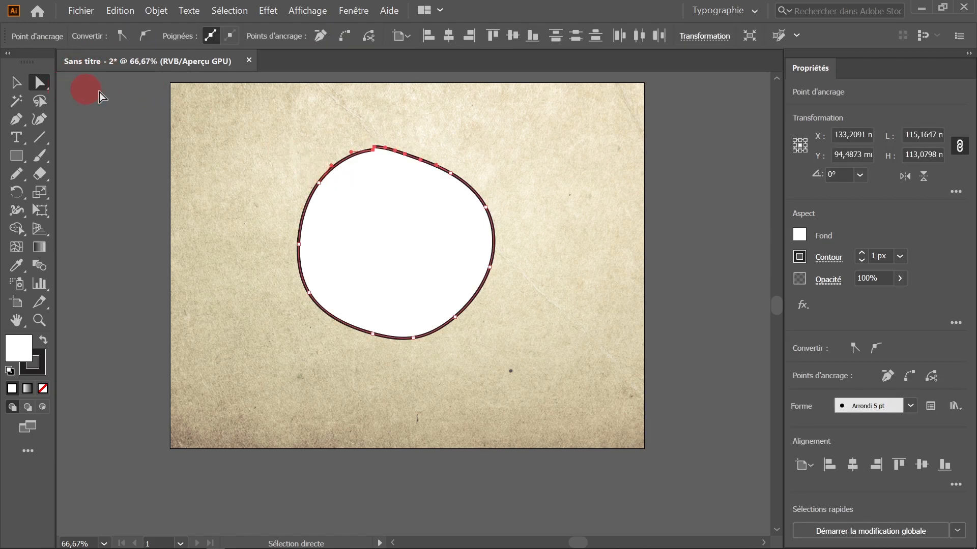
left_click_drag(373, 123, 395, 170)
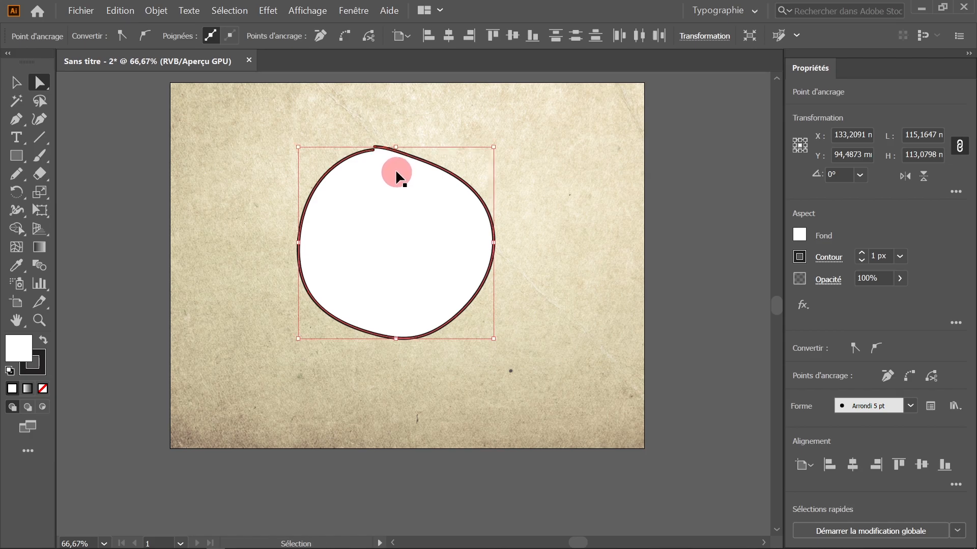
left_click(394, 102)
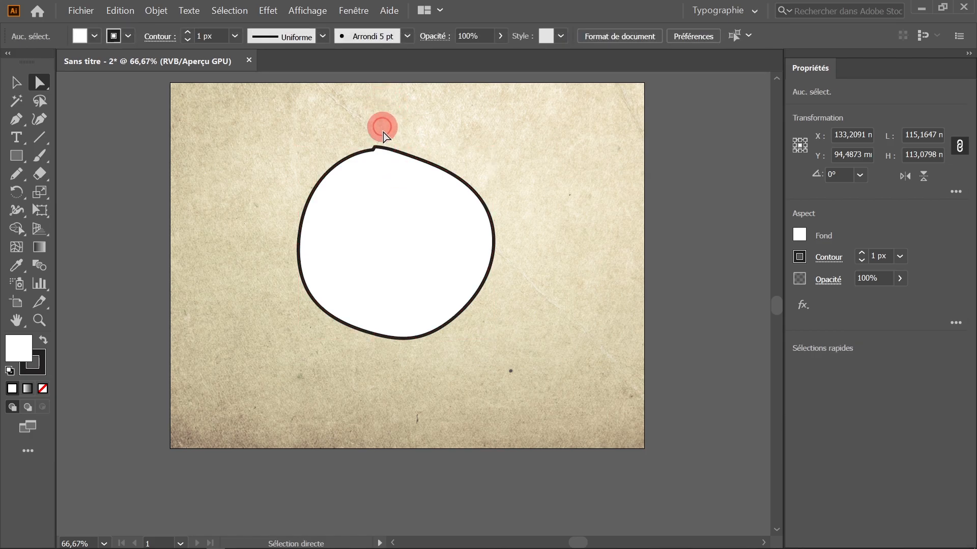
left_click(89, 111)
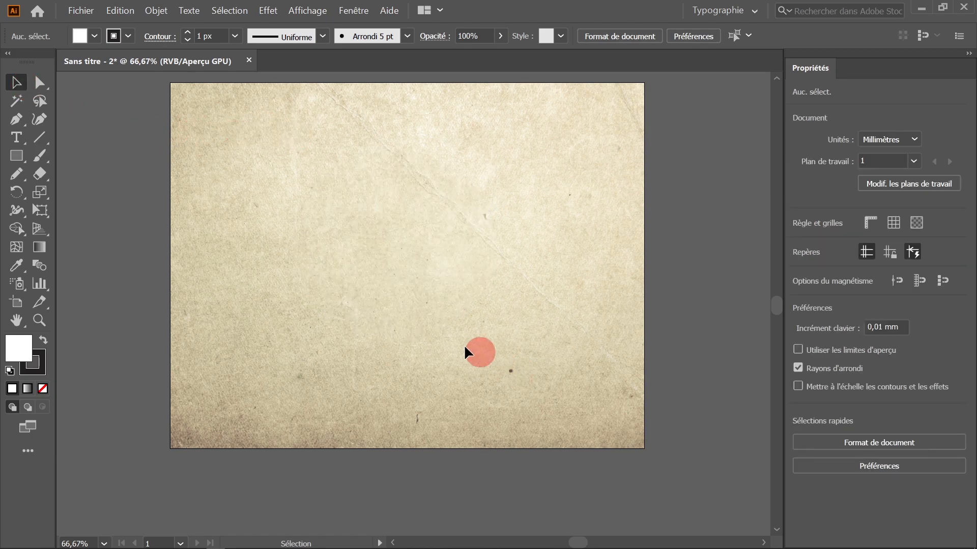
Turn off Remplir les nouveaux contours in the Paintbrush tool options.
left_click(49, 157)
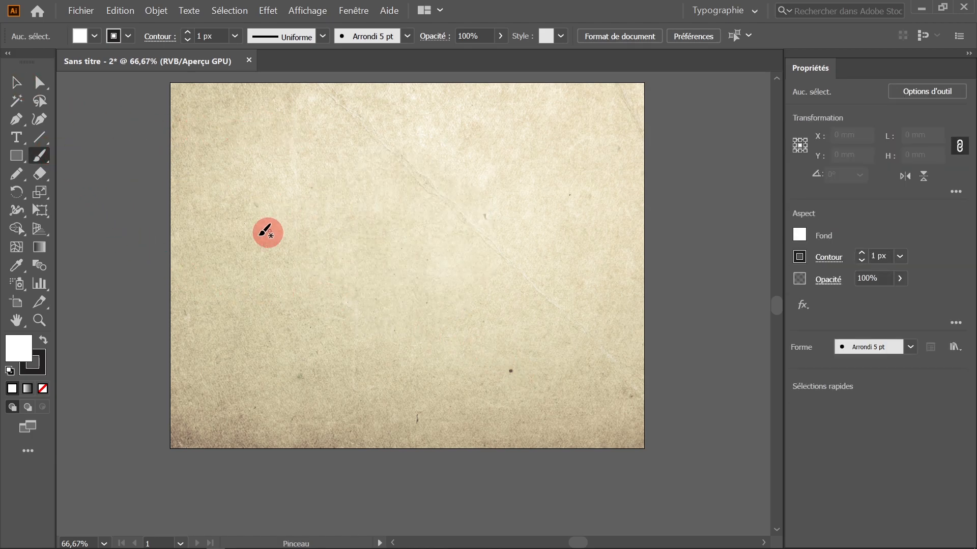
left_click(48, 357)
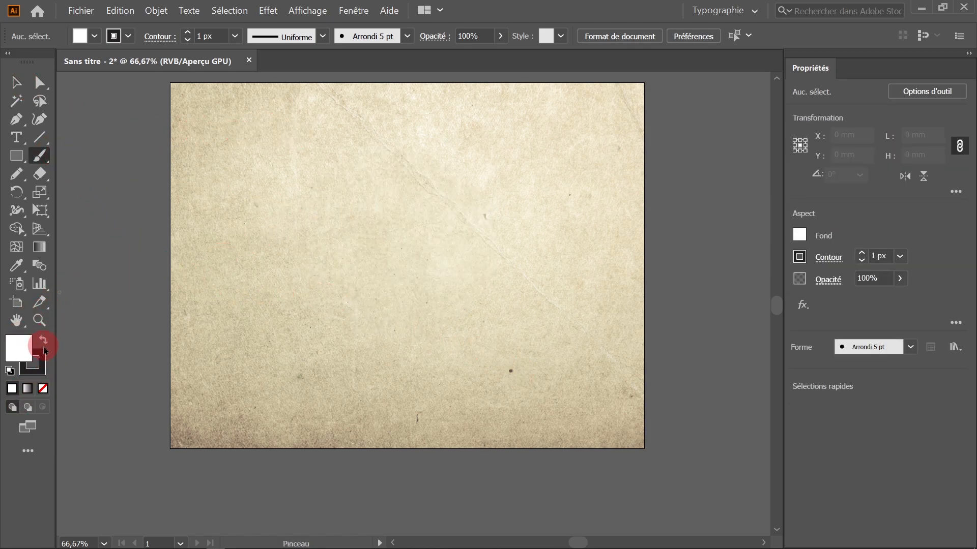
double_click(41, 154)
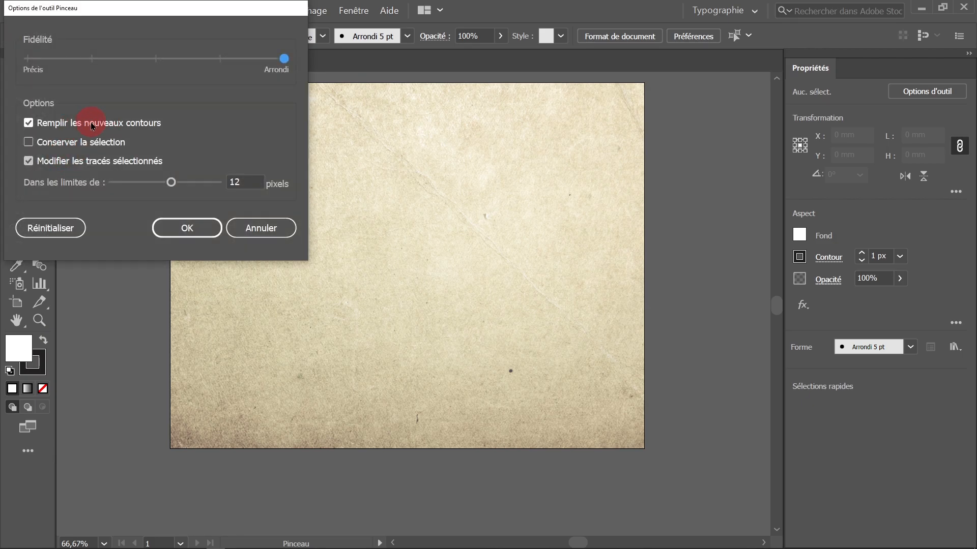
left_click(75, 126)
left_click(171, 228)
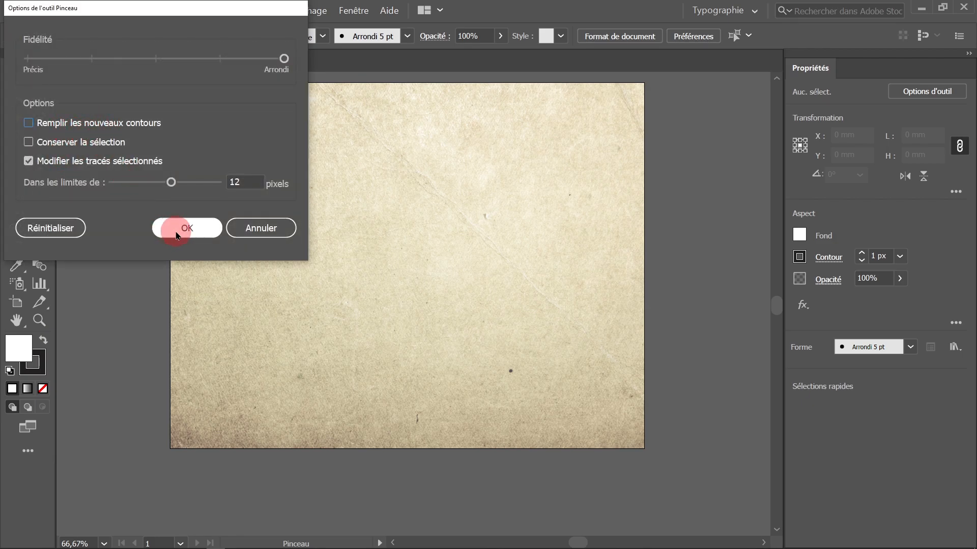
Swap the fill and stroke colours, and try an open C-shaped brush curve with a white stroke and no fill, undoing the curve.
left_click(43, 339)
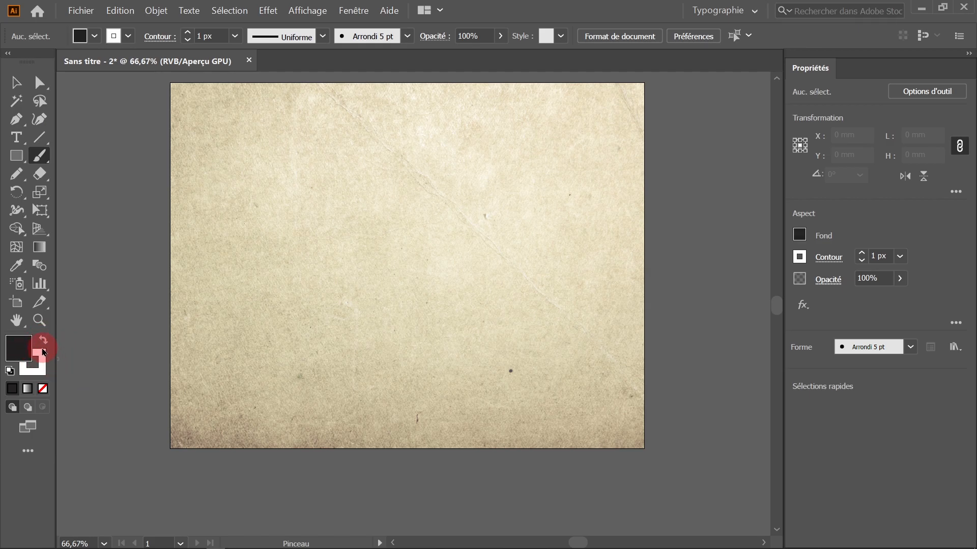
key("slash")
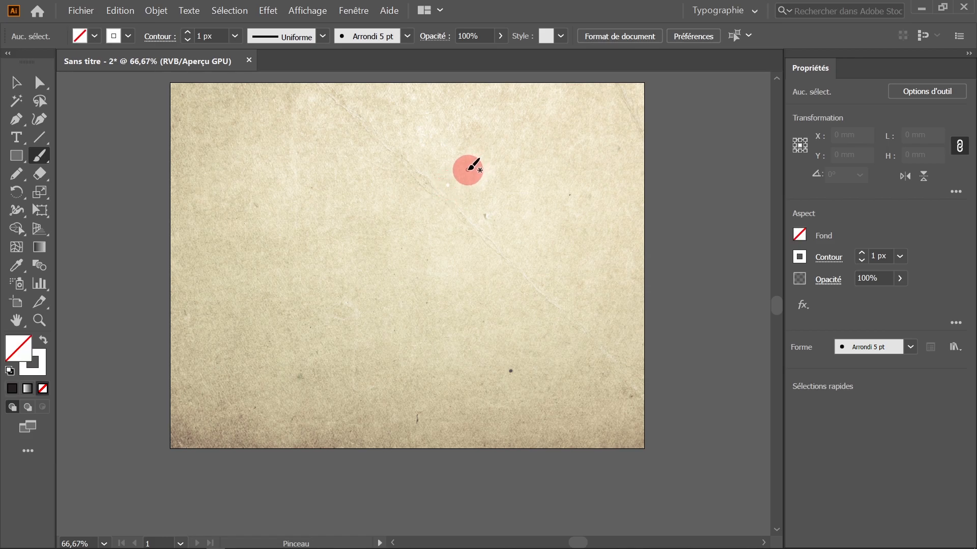
key("ctrl+z")
mouse_move(469, 175)
left_mouse_down()
mouse_move(378, 354)
mouse_move(434, 367)
left_mouse_up()
left_click(19, 347)
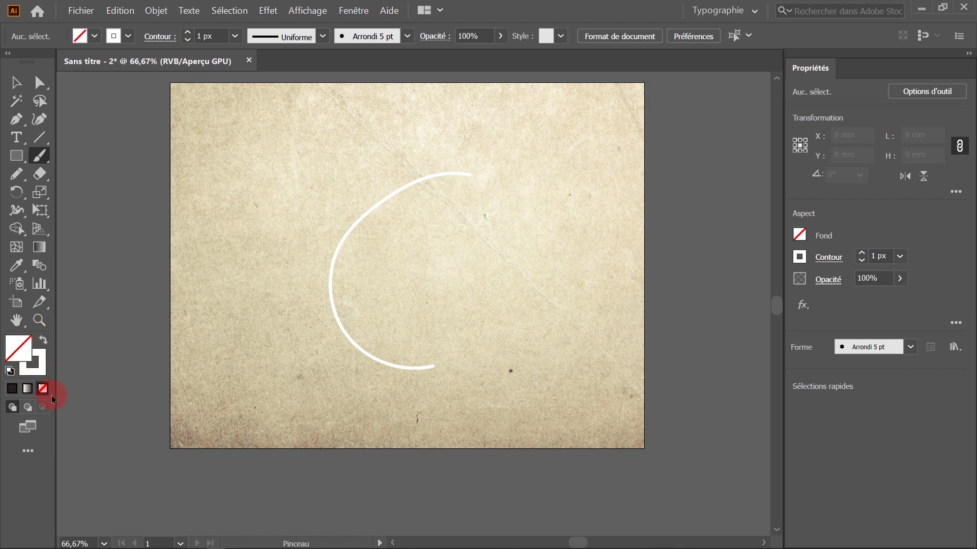
key("ctrl+z")
Set the stroke to none with the dark fill active, and try an open rounded brush curve across the centre, undoing the curve.
left_click(42, 358)
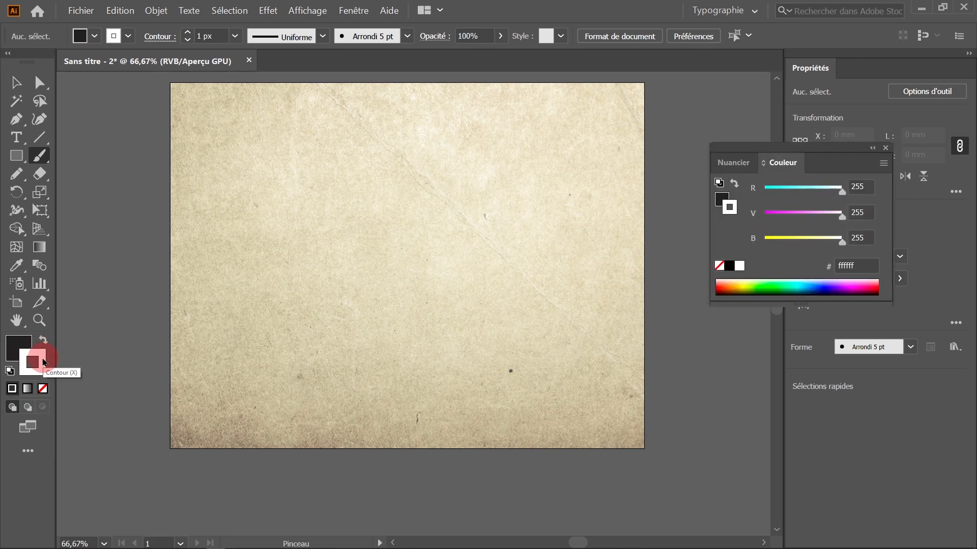
left_click(42, 389)
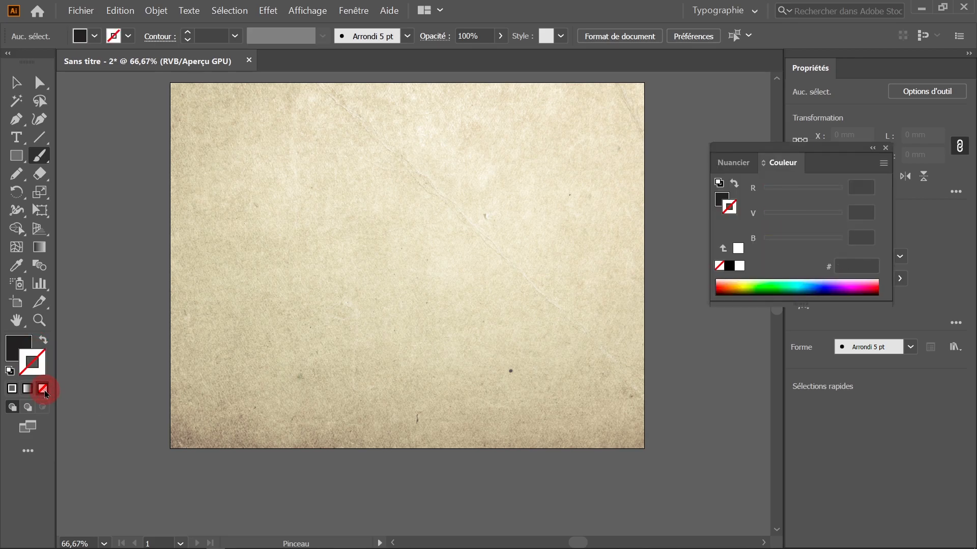
left_click(20, 351)
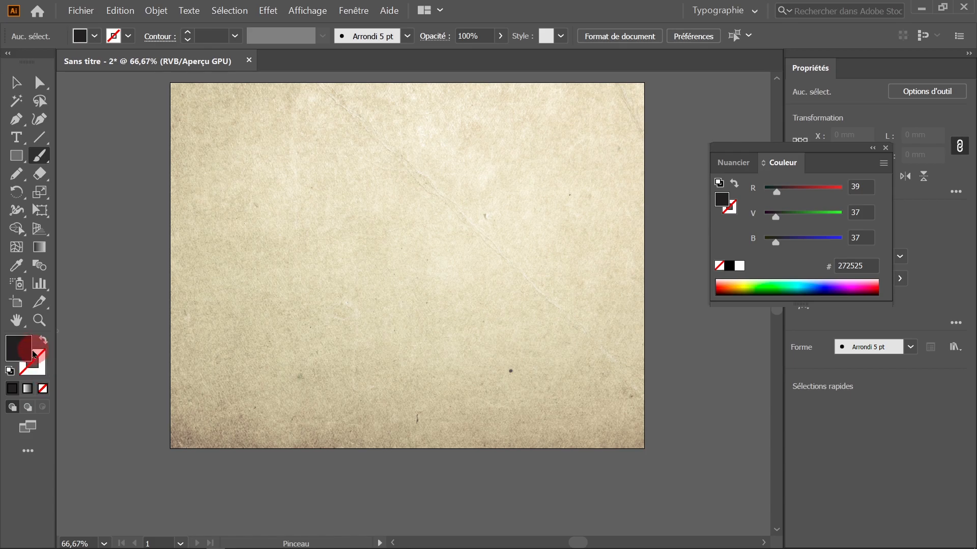
mouse_move(463, 151)
left_mouse_down()
mouse_move(335, 228)
mouse_move(563, 248)
left_mouse_up()
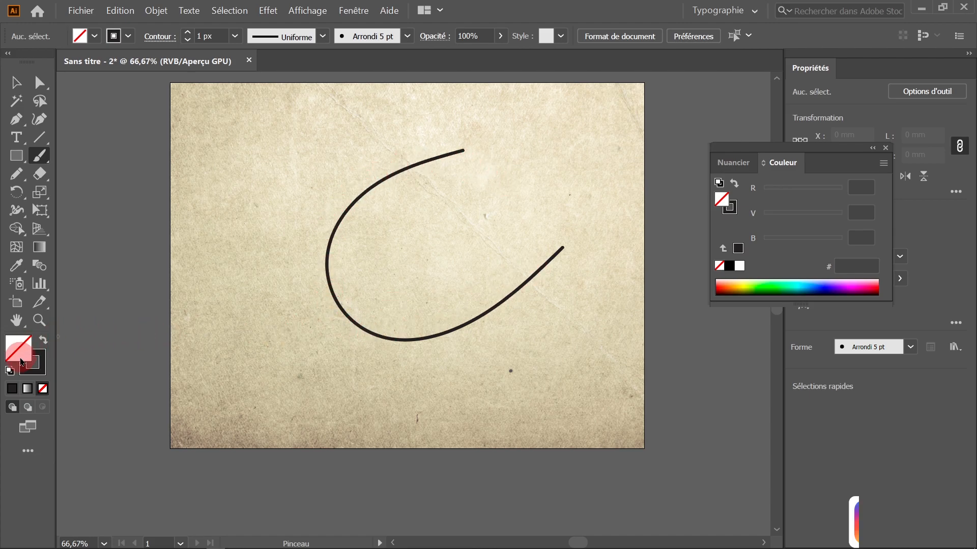
key("ctrl+z")
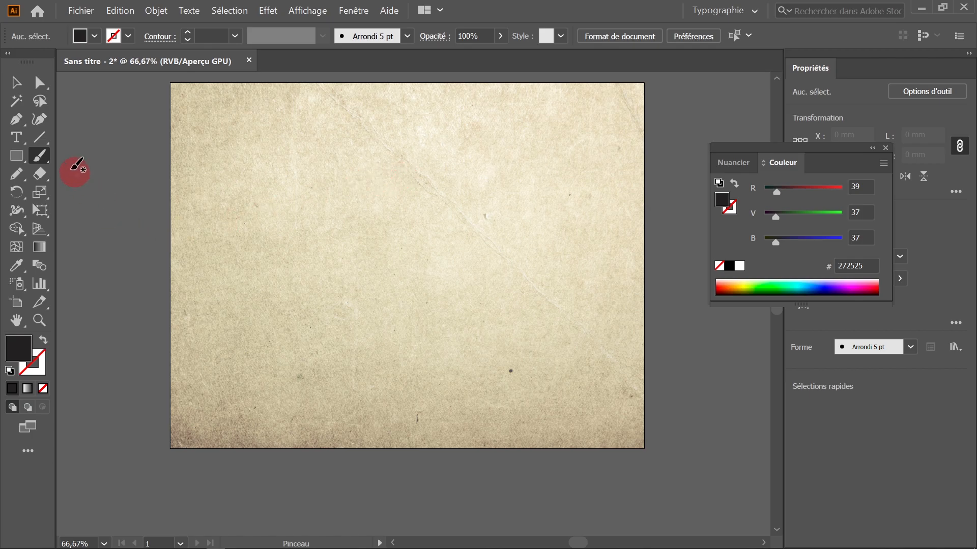
Paint an open C-shaped curve, and beside it a second one about 70 mm wide and 109 mm high using the lens-shaped width profile.
left_click(407, 36)
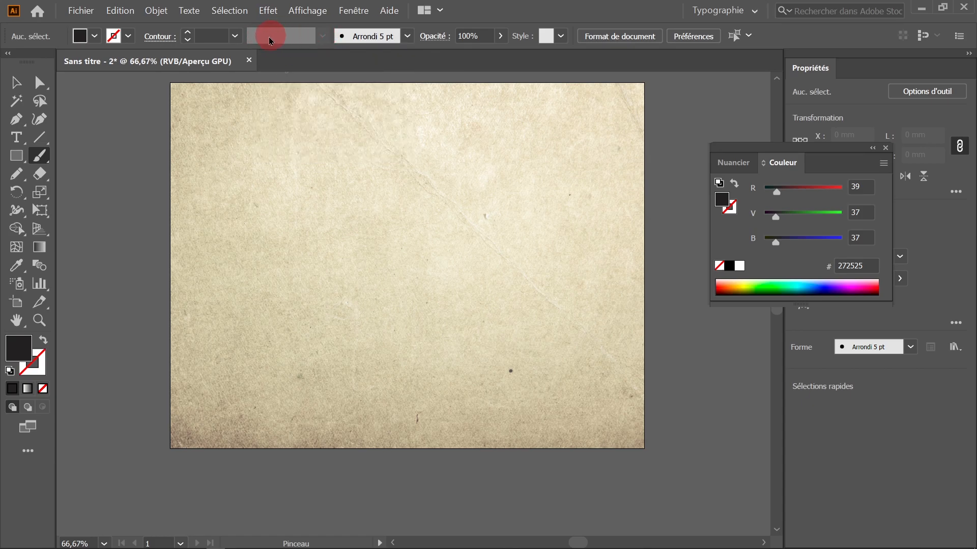
left_click_drag(427, 163, 419, 356)
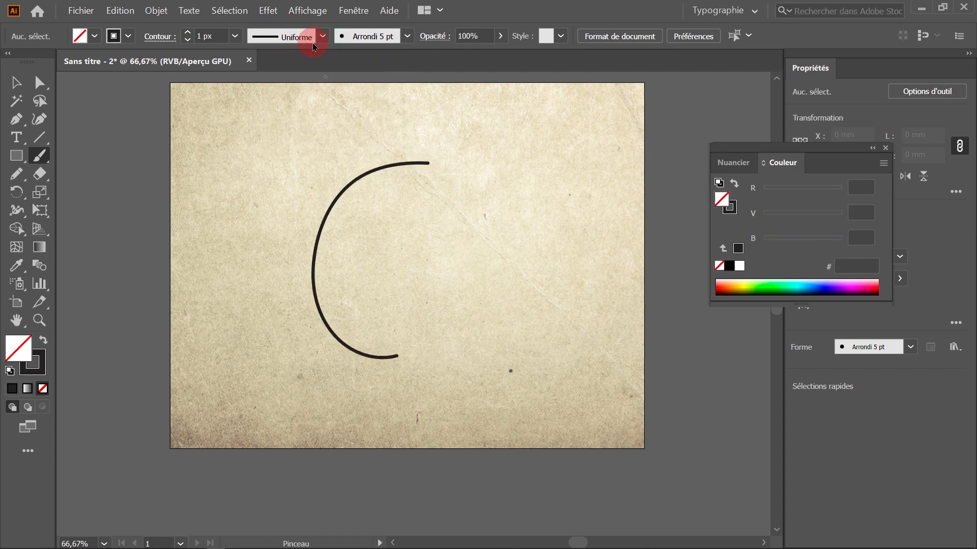
left_click(323, 41)
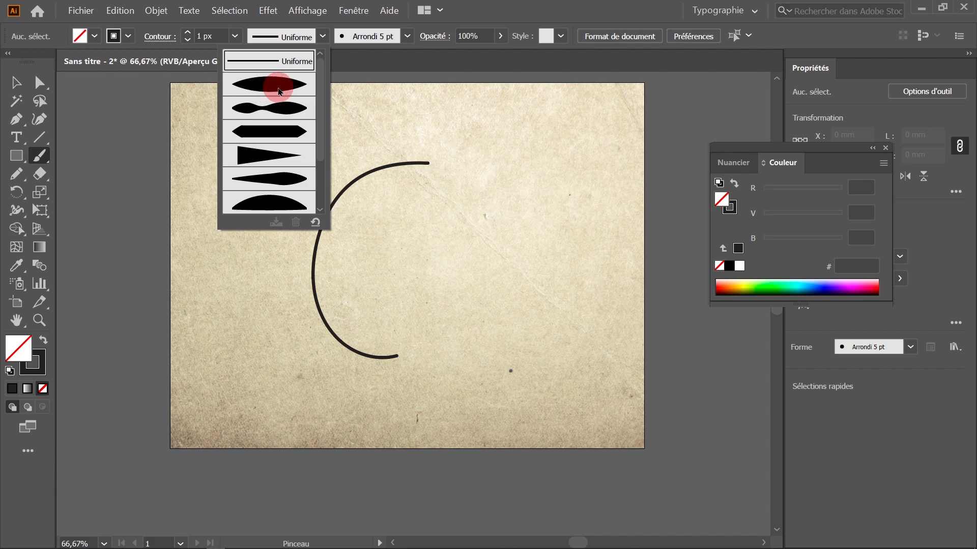
left_click(272, 92)
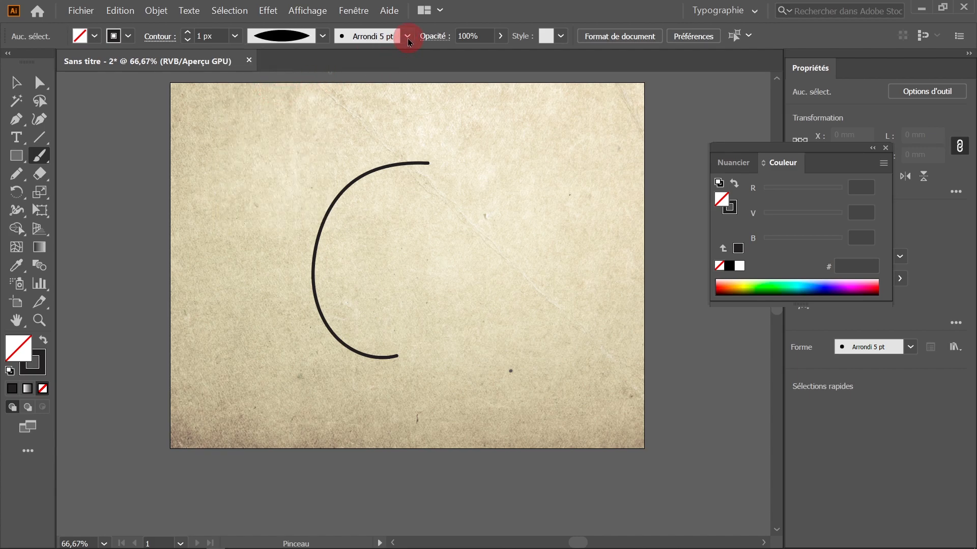
mouse_move(505, 144)
left_mouse_down()
mouse_move(429, 265)
mouse_move(548, 318)
left_mouse_up()
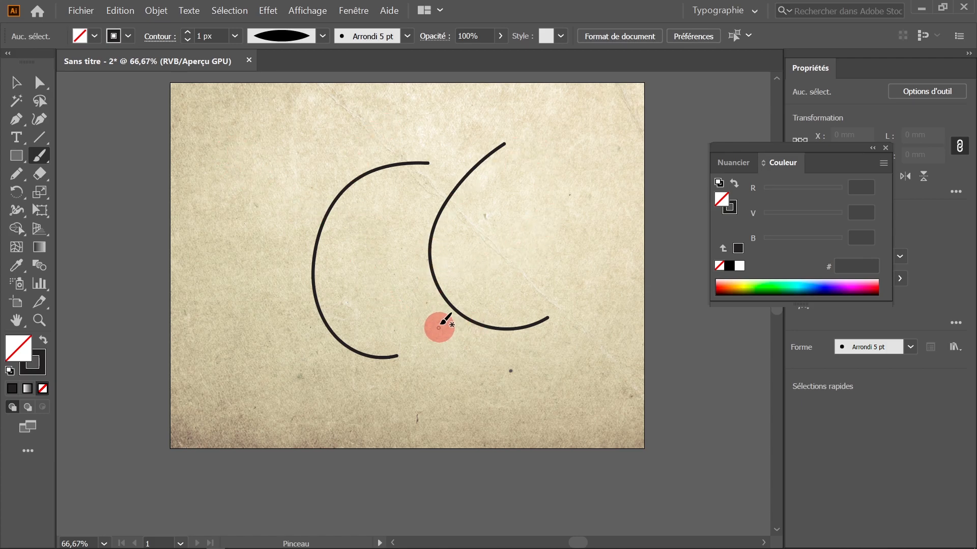
Change the width profile of the second, right-hand curve to the double-bulge profile.
key("v")
left_click(488, 155)
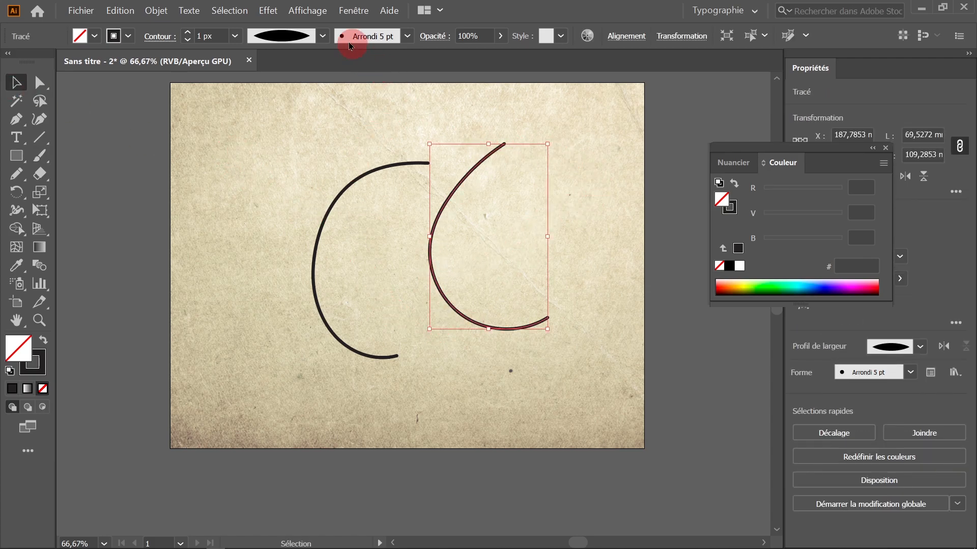
left_click(322, 35)
left_click(285, 86)
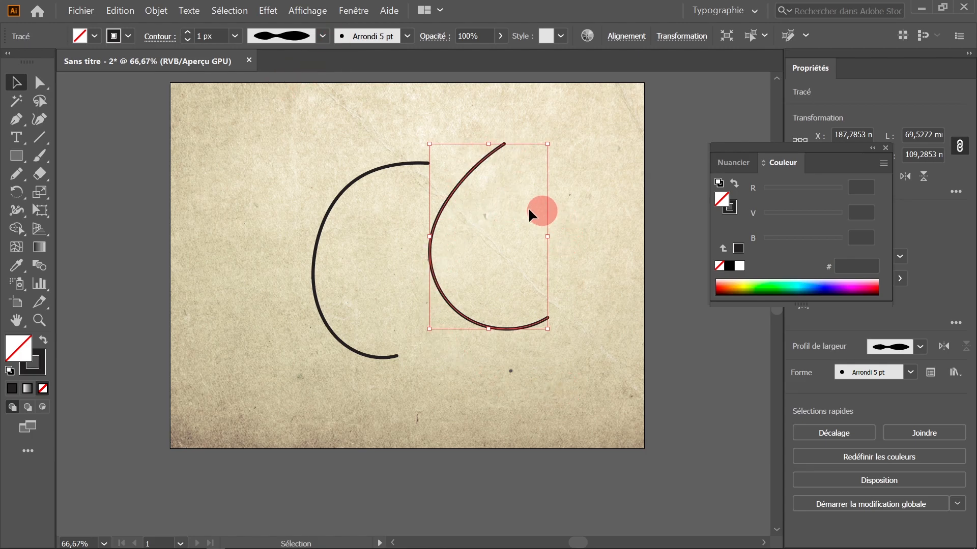
Try heavier stroke weights on the right-hand curve in single increments, and reduce the weight again.
left_click(188, 34)
left_click(188, 34)
left_click(188, 34)
left_click(188, 34)
left_click(188, 34)
left_click(188, 34)
left_click(188, 33)
left_click(188, 39)
left_click(187, 39)
left_click(188, 40)
left_click(188, 40)
left_click(188, 39)
left_click(188, 39)
Delete both painted curves from the artboard and close the floating Couleur panel.
left_click(318, 204)
left_click_drag(402, 122, 580, 366)
key("Delete")
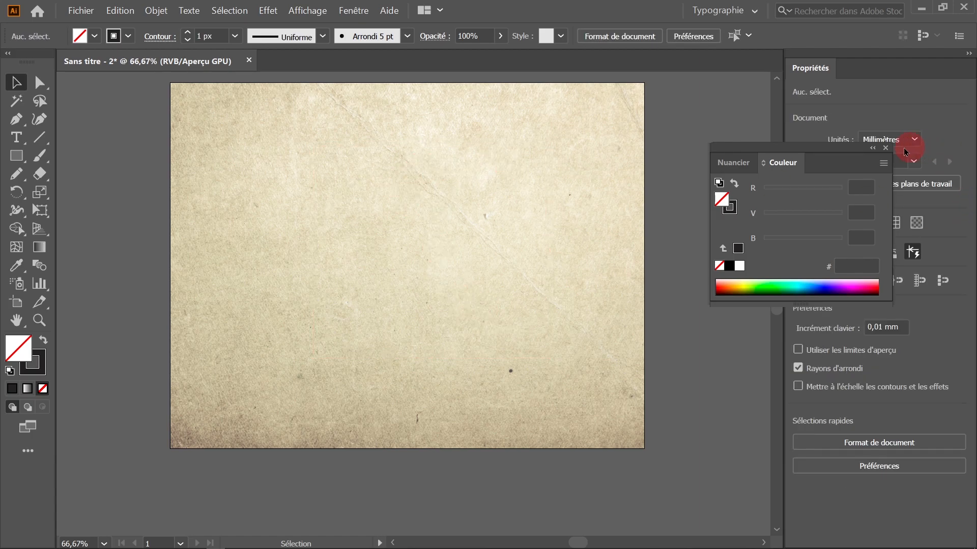
left_click(888, 153)
Display the floating Formes panel with the brush list and place it beside the Propriétés panel.
left_click(408, 37)
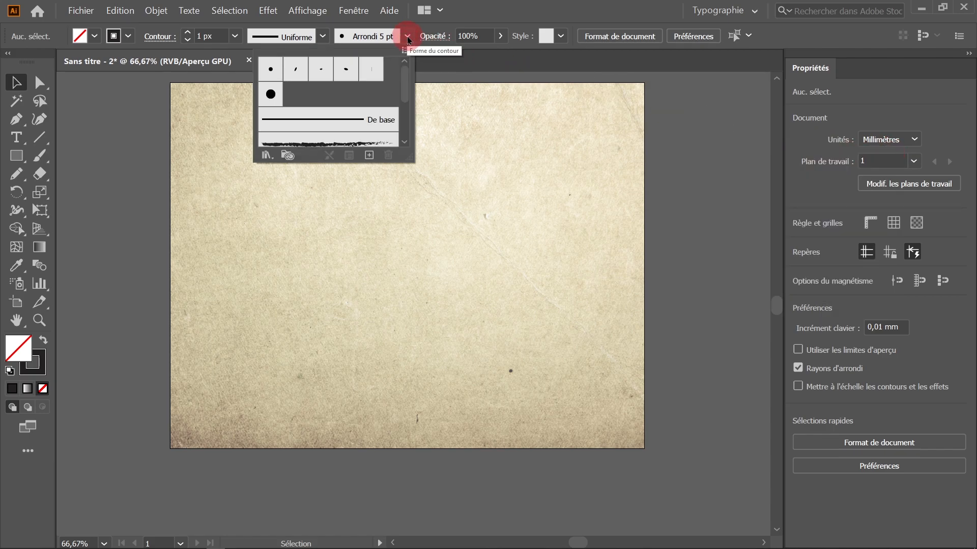
left_click(355, 14)
left_click(354, 14)
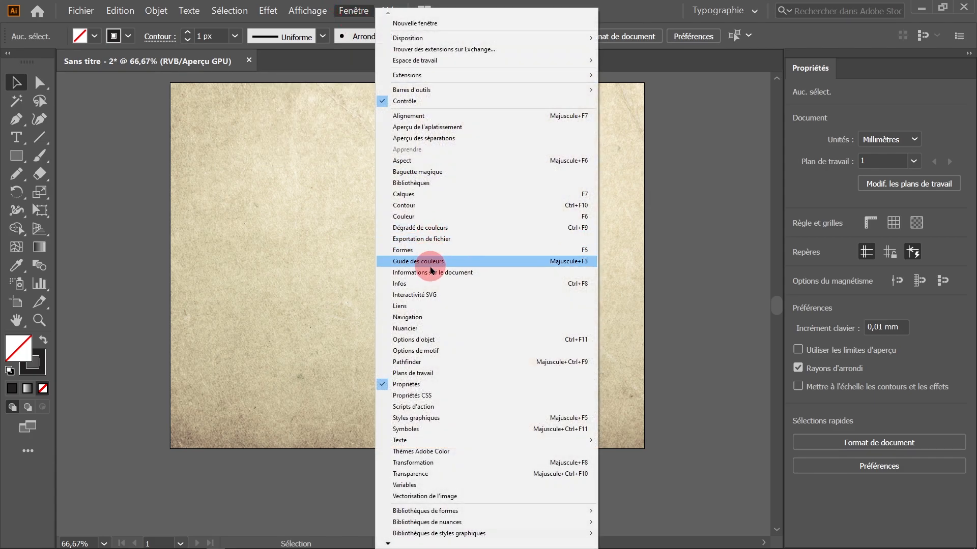
left_click(407, 254)
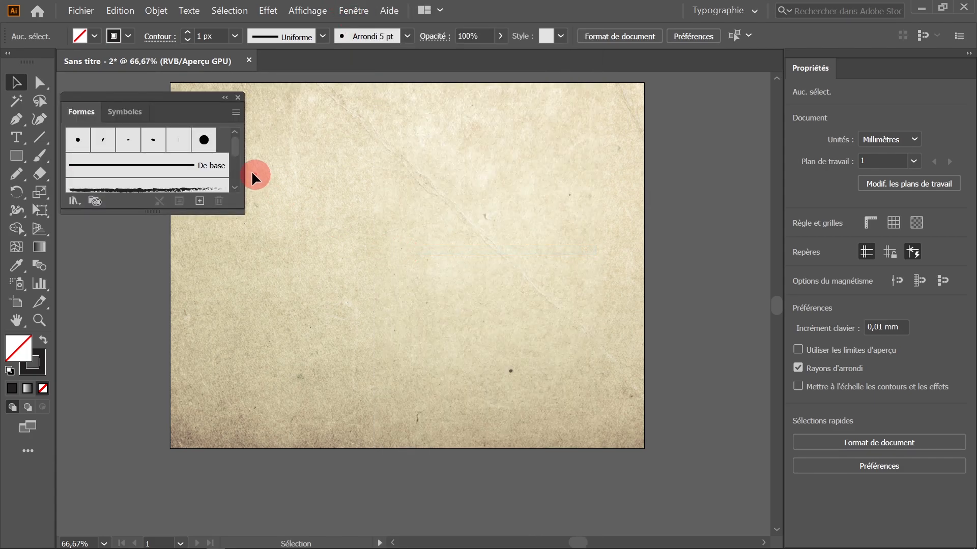
left_click_drag(137, 96, 678, 144)
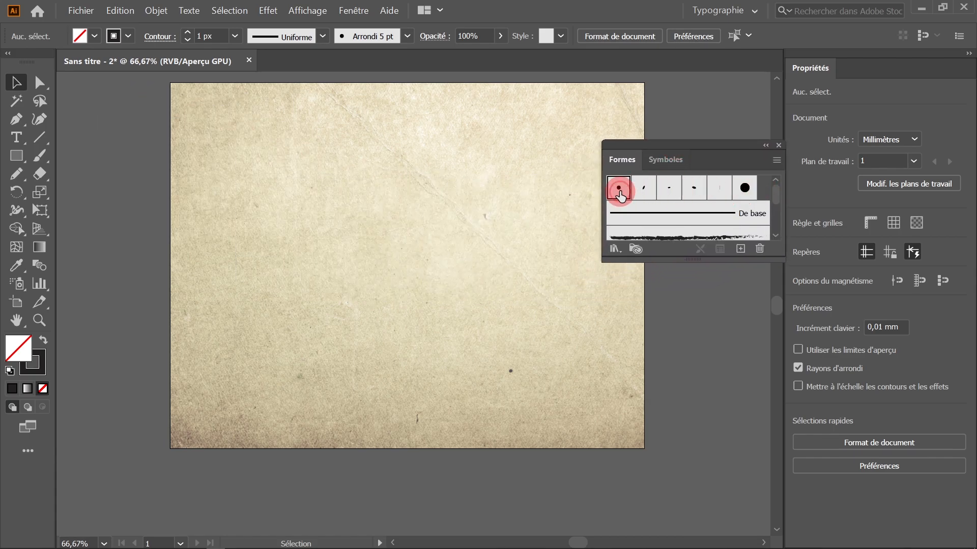
Make the size of the Arrondi 5 pt calligraphic brush respond to Pression with a variation of 5 pt.
double_click(618, 188)
left_click_drag(504, 227, 534, 142)
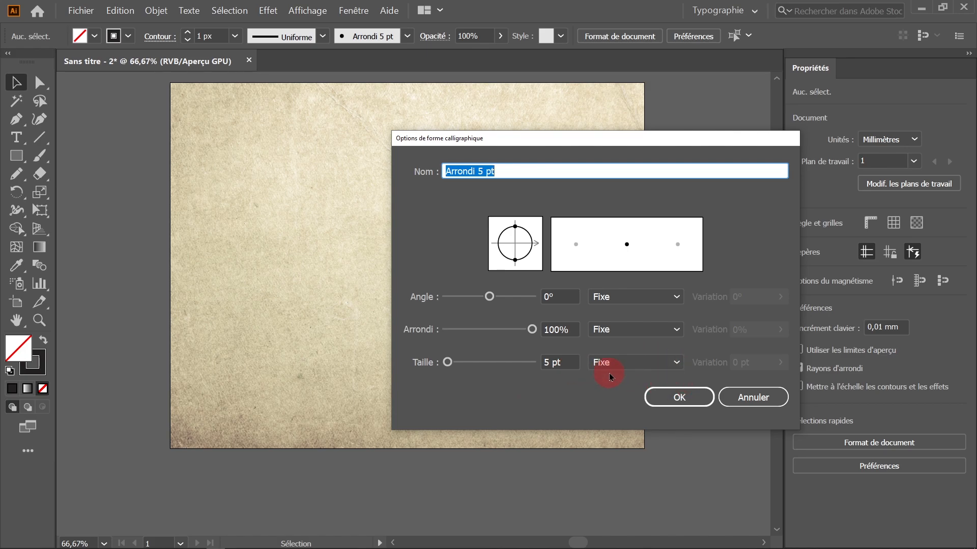
left_click(677, 365)
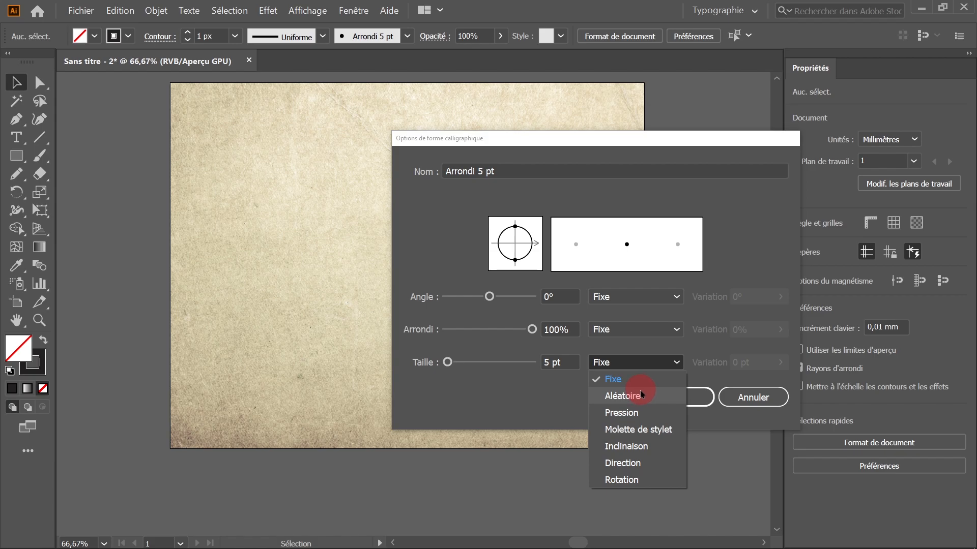
left_click(631, 418)
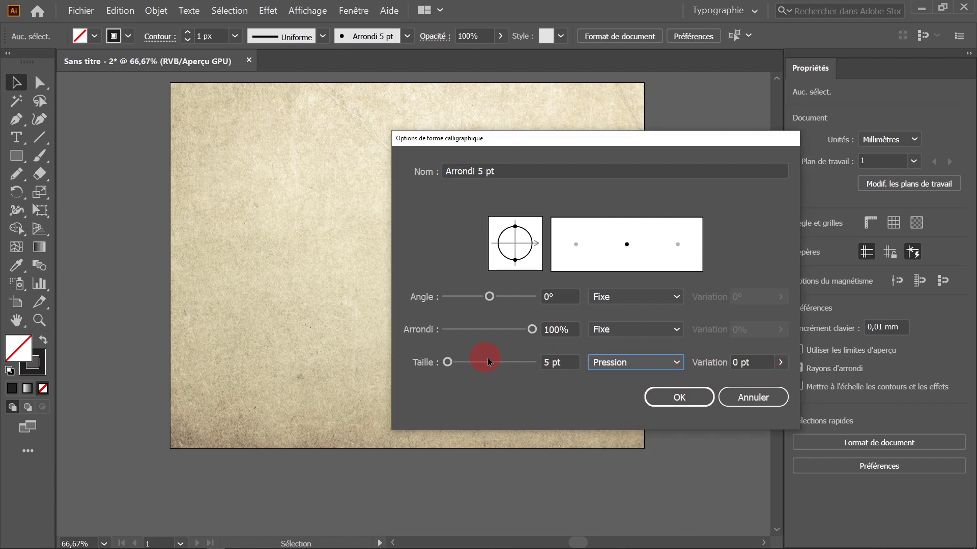
left_click(781, 362)
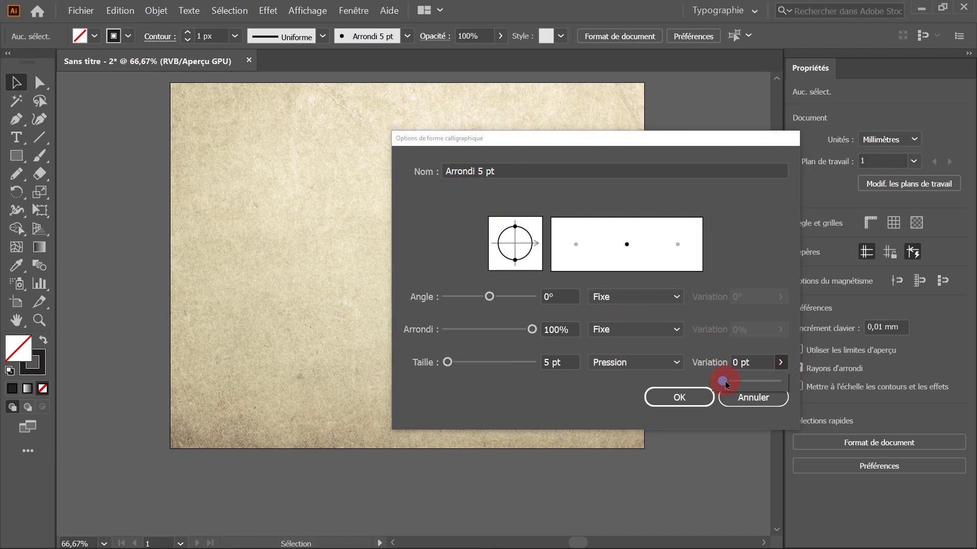
left_click_drag(727, 385, 754, 390)
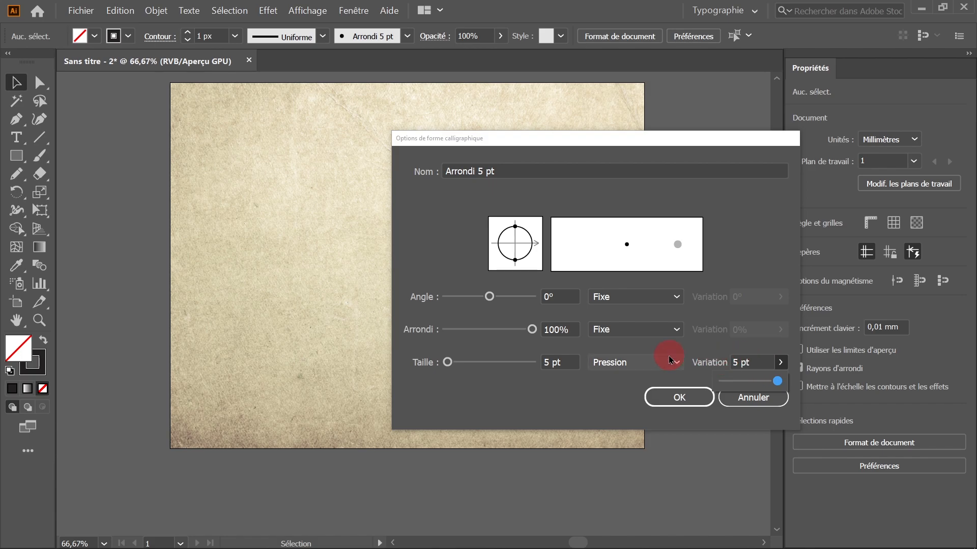
left_click(666, 397)
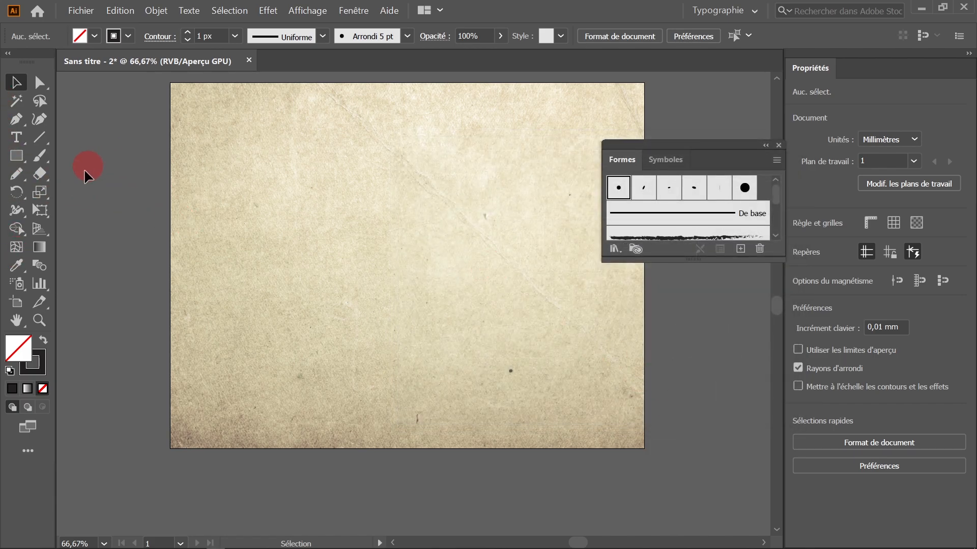
Paint several wavy and curved freehand strokes across the artboard with the Paintbrush and the Arrondi 5 pt brush.
left_click(40, 155)
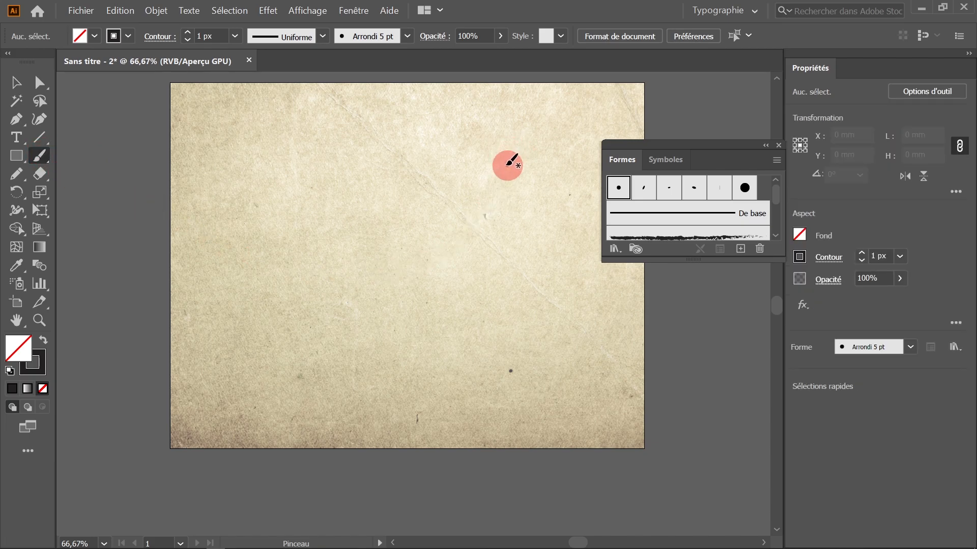
mouse_move(531, 148)
left_mouse_down()
mouse_move(478, 194)
mouse_move(436, 177)
mouse_move(403, 231)
left_mouse_up()
left_click_drag(325, 248, 249, 241)
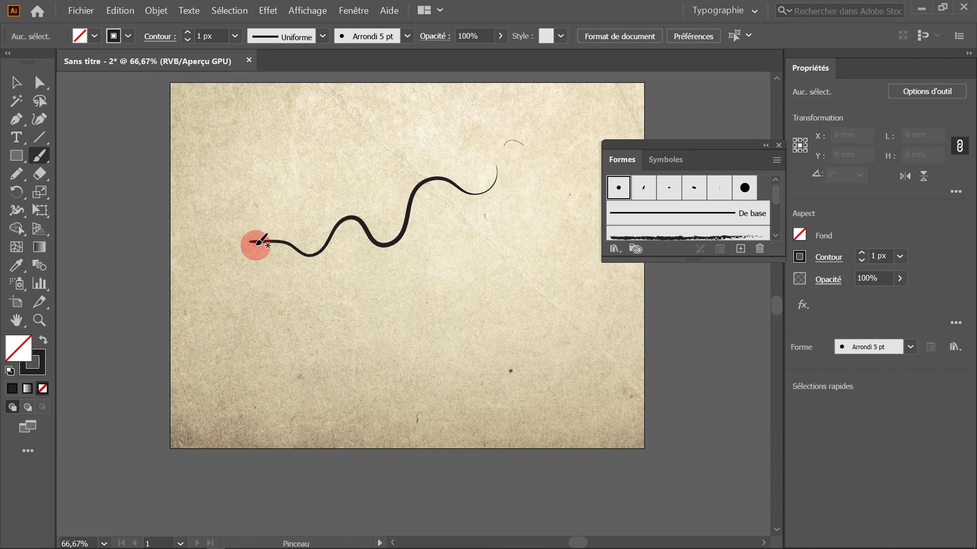
mouse_move(550, 273)
left_mouse_down()
mouse_move(546, 263)
mouse_move(250, 273)
left_mouse_up()
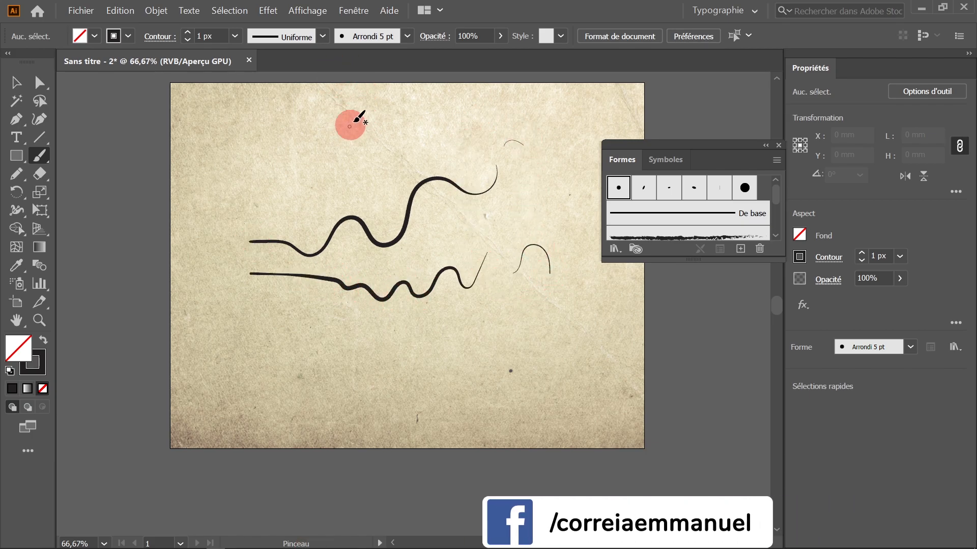
mouse_move(379, 116)
left_mouse_down()
mouse_move(327, 135)
mouse_move(226, 209)
left_mouse_up()
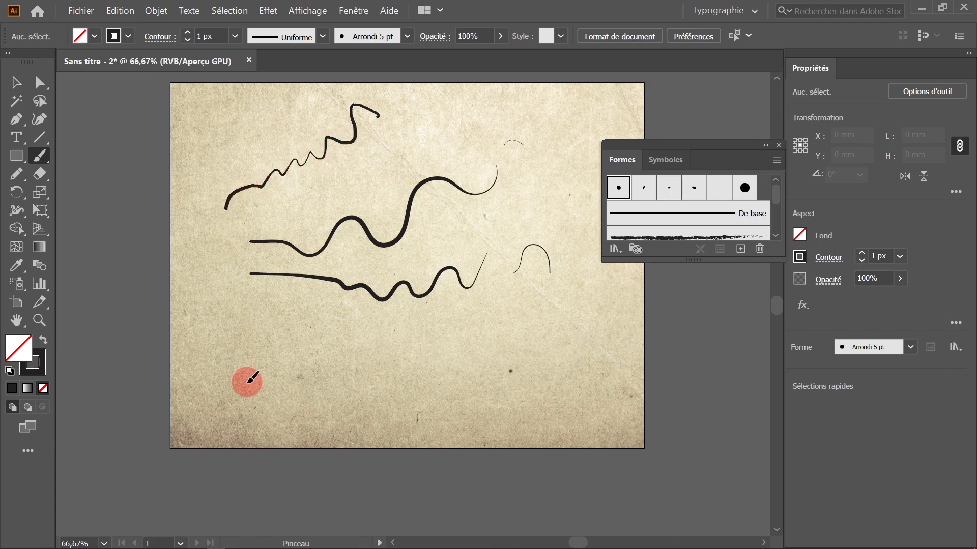
mouse_move(456, 98)
left_mouse_down()
mouse_move(479, 96)
mouse_move(527, 237)
mouse_move(440, 346)
left_mouse_up()
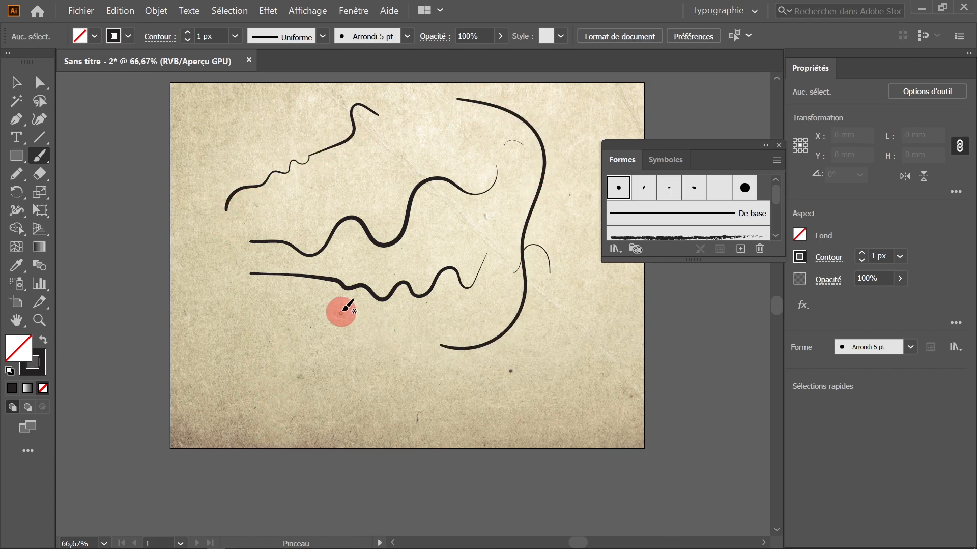
left_click_drag(367, 317, 249, 338)
mouse_move(592, 337)
left_mouse_down()
mouse_move(506, 376)
mouse_move(305, 382)
left_mouse_up()
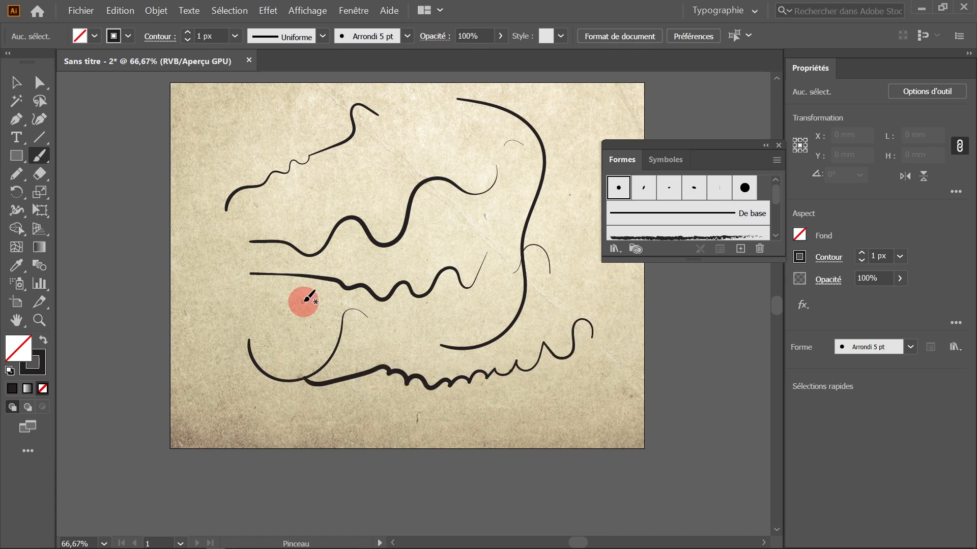
Set the Arrondi 5 pt brush to a 66° angle and 37% roundness, and apply the changes to the existing strokes.
left_click(407, 37)
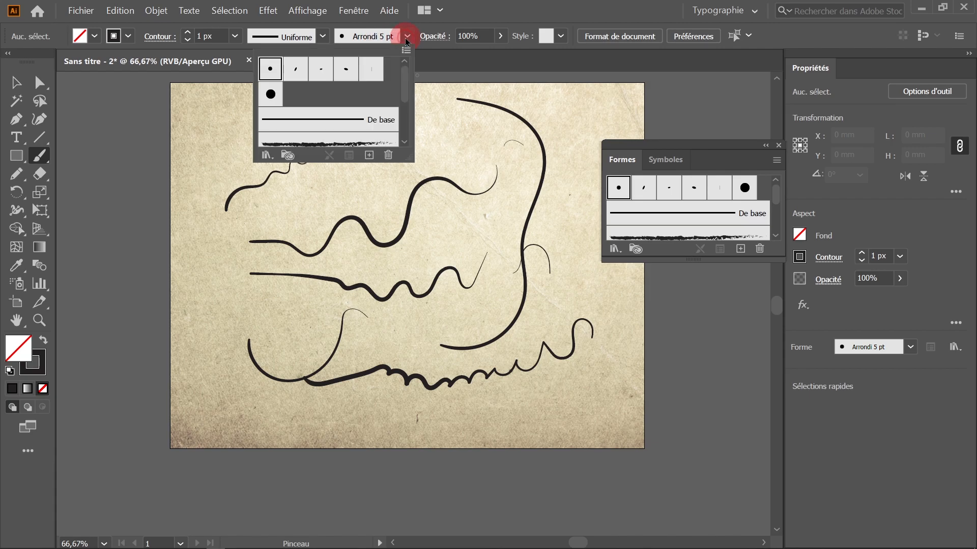
double_click(271, 70)
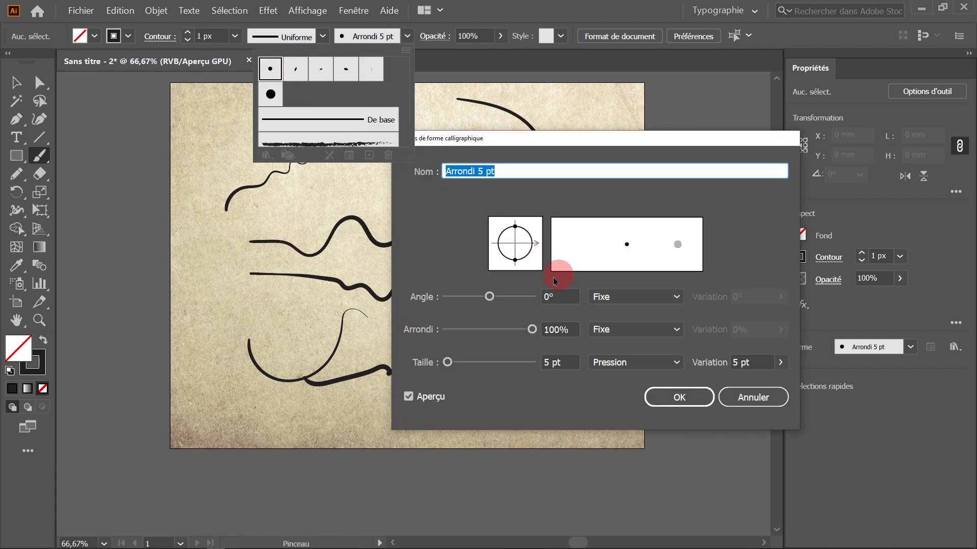
left_click_drag(489, 297, 503, 293)
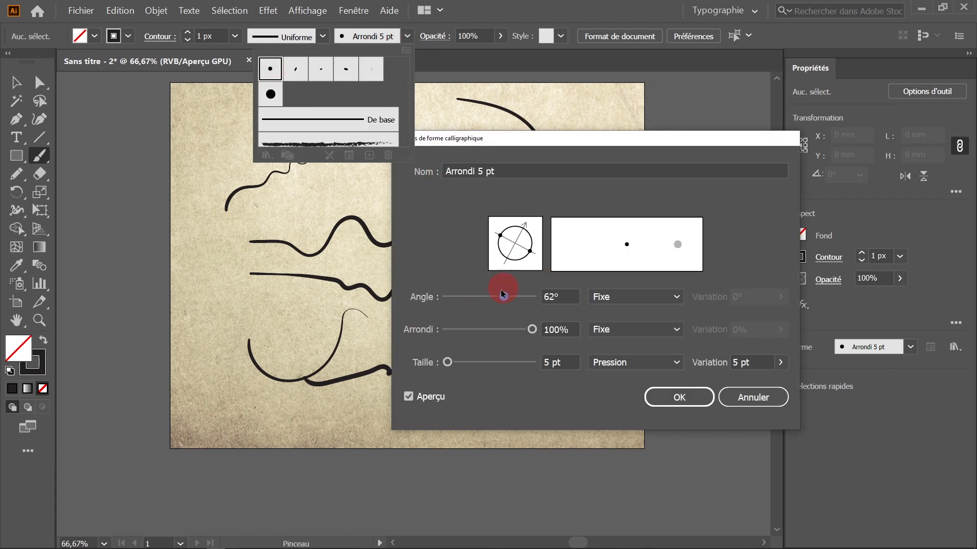
left_click_drag(532, 329, 478, 331)
left_click(677, 297)
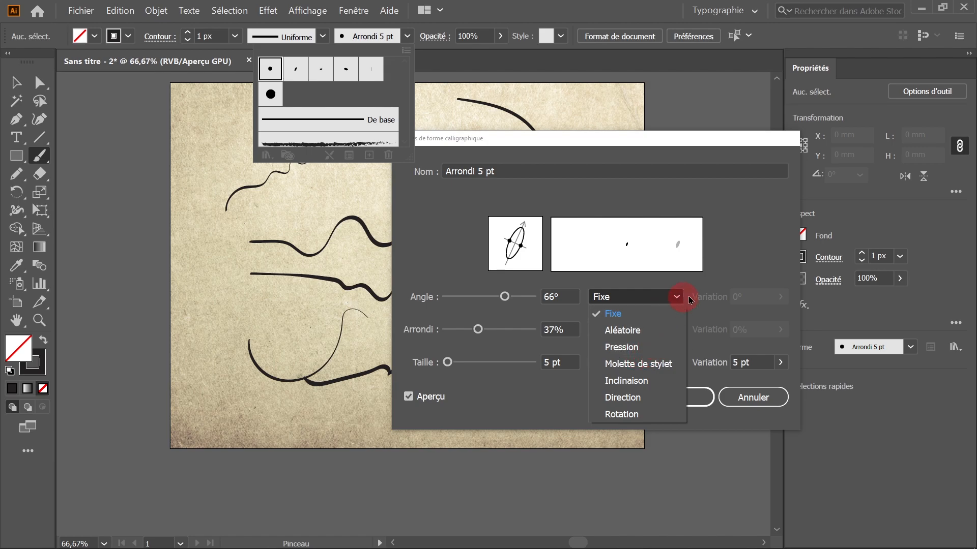
left_click(740, 271)
left_click(670, 397)
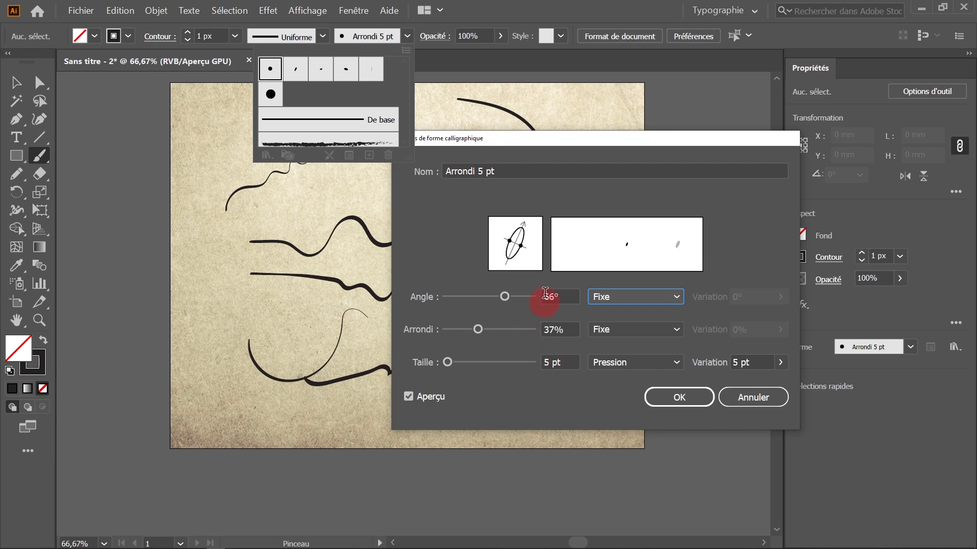
left_click(679, 397)
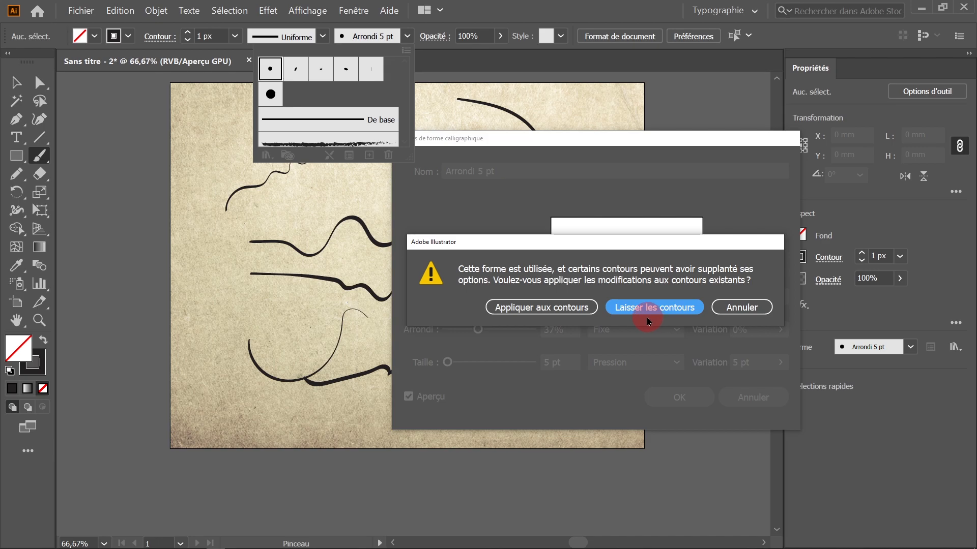
left_click(541, 310)
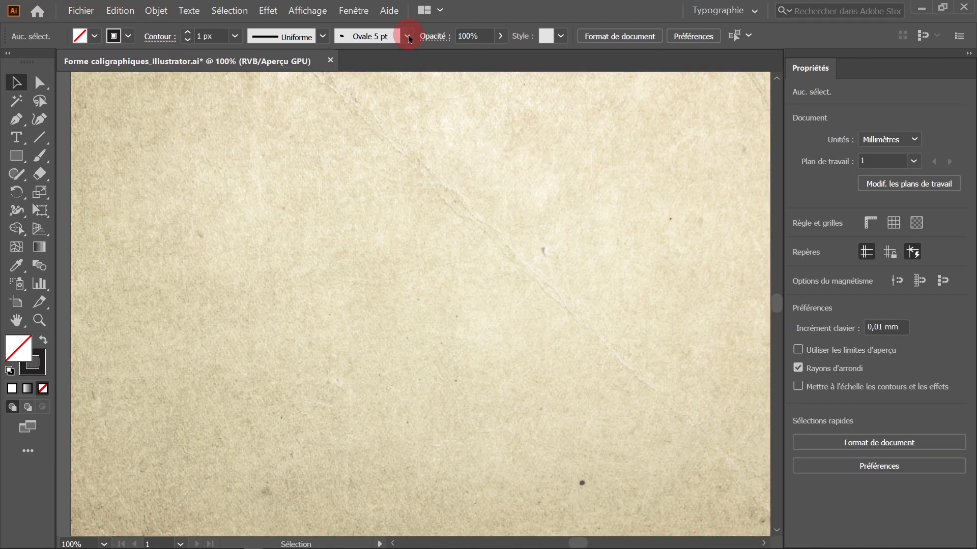
Set the Ovale 5 pt brush's size to 19 pt, controlled by Pression with a variation of 19 pt.
left_click(408, 36)
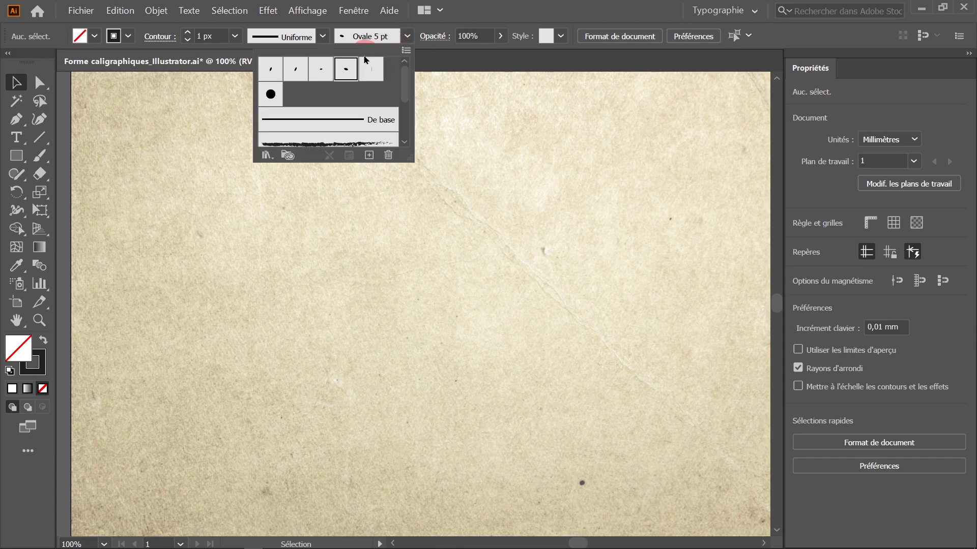
double_click(347, 77)
left_click_drag(447, 362, 453, 368)
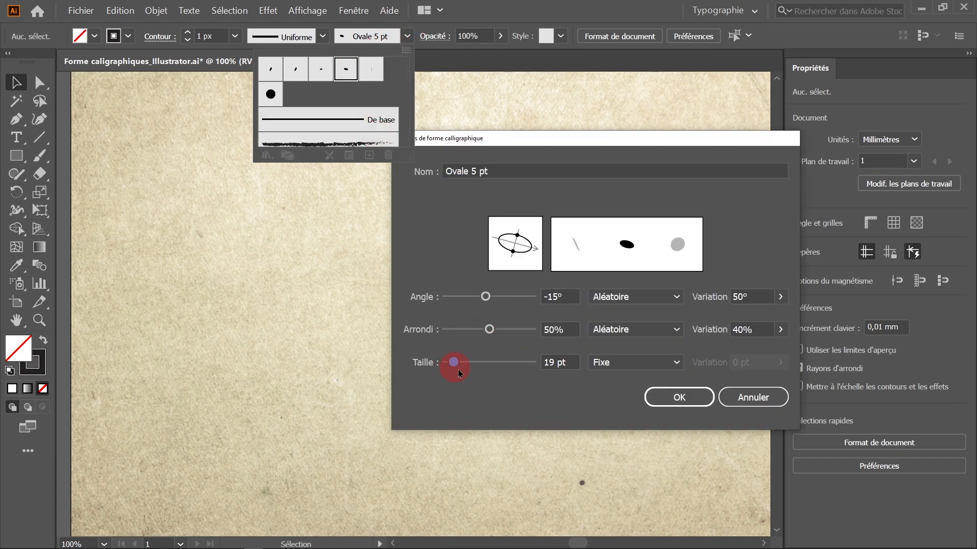
left_click(609, 365)
left_click(617, 412)
left_click_drag(780, 362, 800, 392)
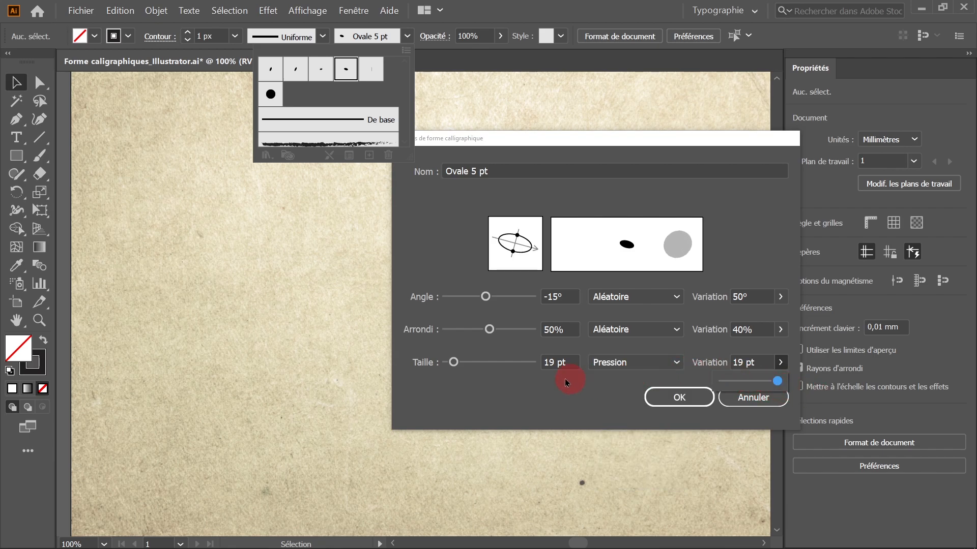
Raise the oval brush's size and size variation to 20 pt and rename the brush Ovale 20 pt.
left_click(563, 365)
key("Up")
left_click(750, 368)
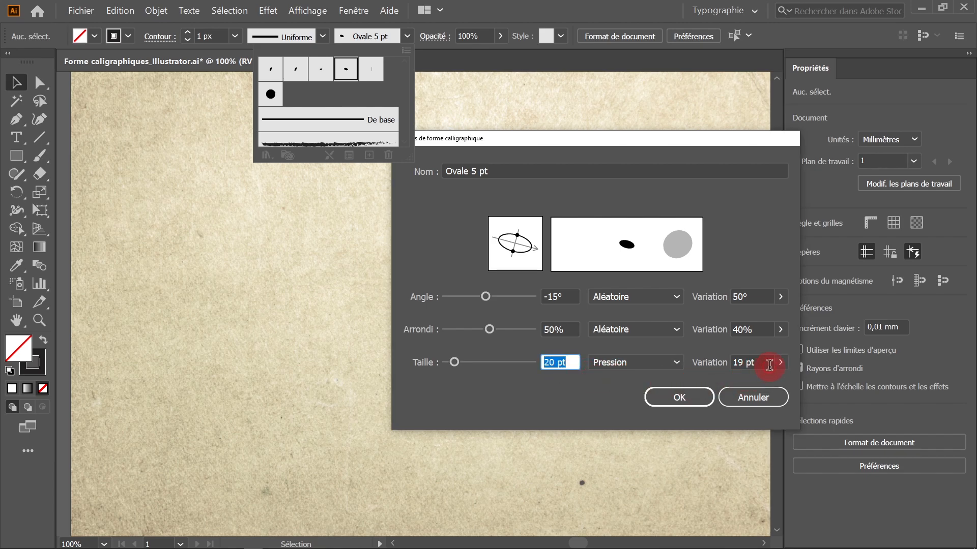
left_click(769, 365)
left_click(780, 363)
mouse_move(775, 382)
left_mouse_down()
mouse_move(742, 382)
mouse_move(778, 382)
left_mouse_up()
left_click(678, 404)
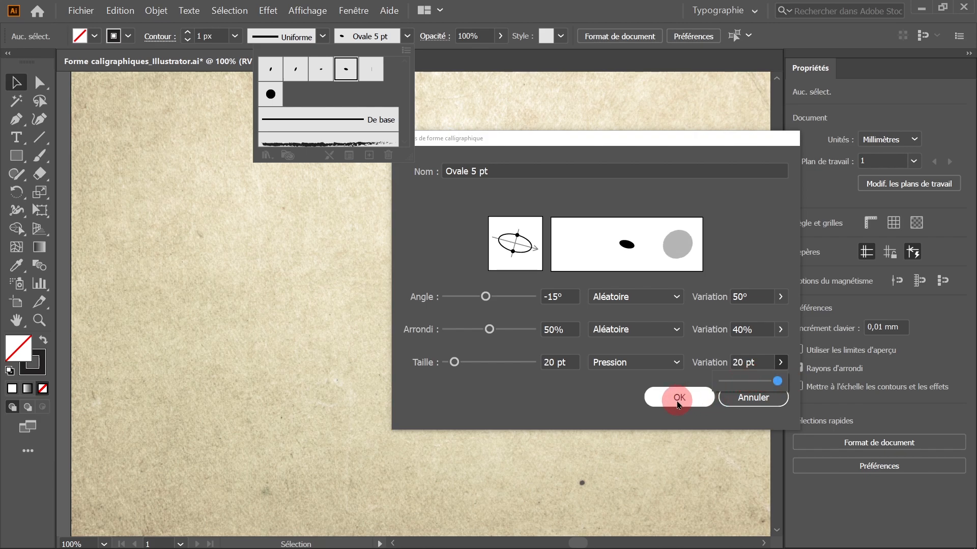
left_click(482, 172)
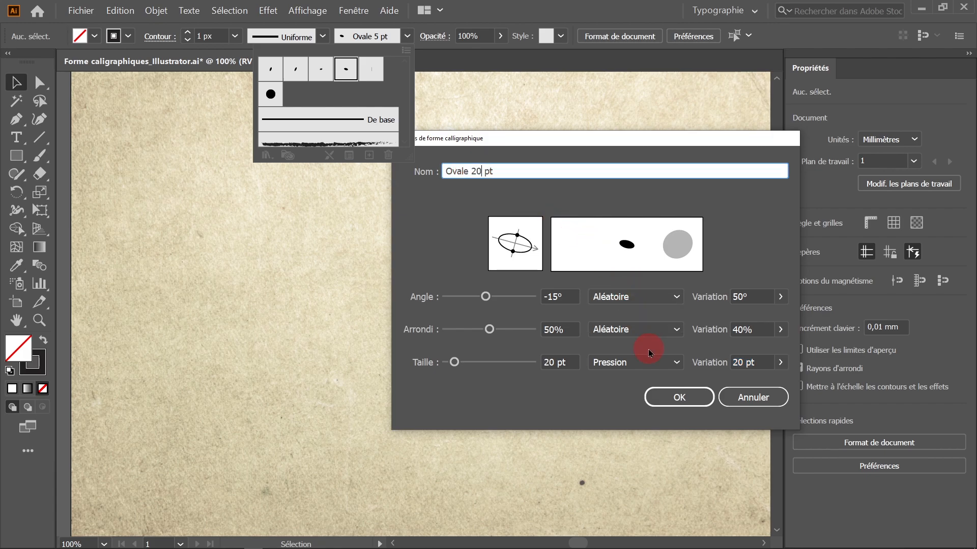
left_click(669, 399)
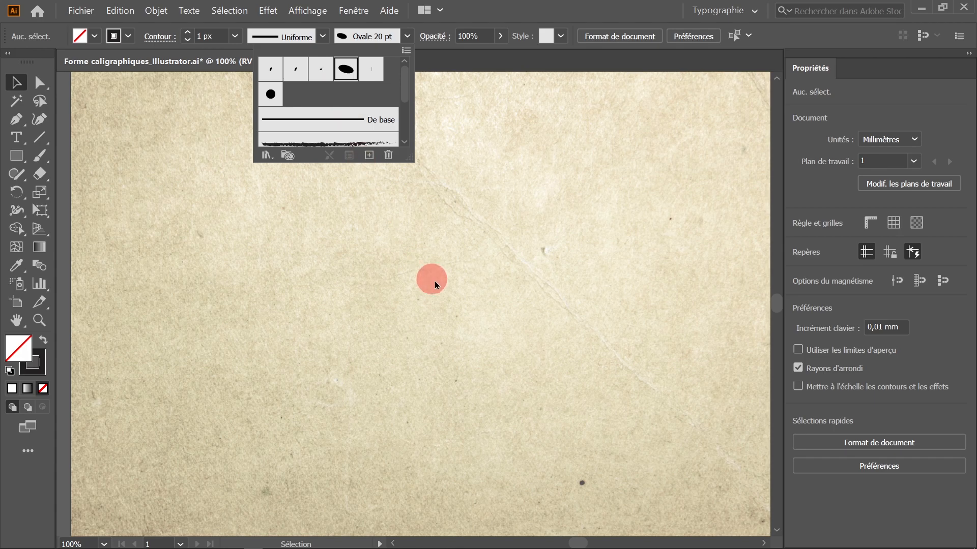
Paint a thick wavy diagonal stroke across the artboard with the Ovale 20 pt brush at a 2 px stroke weight.
left_click(187, 36)
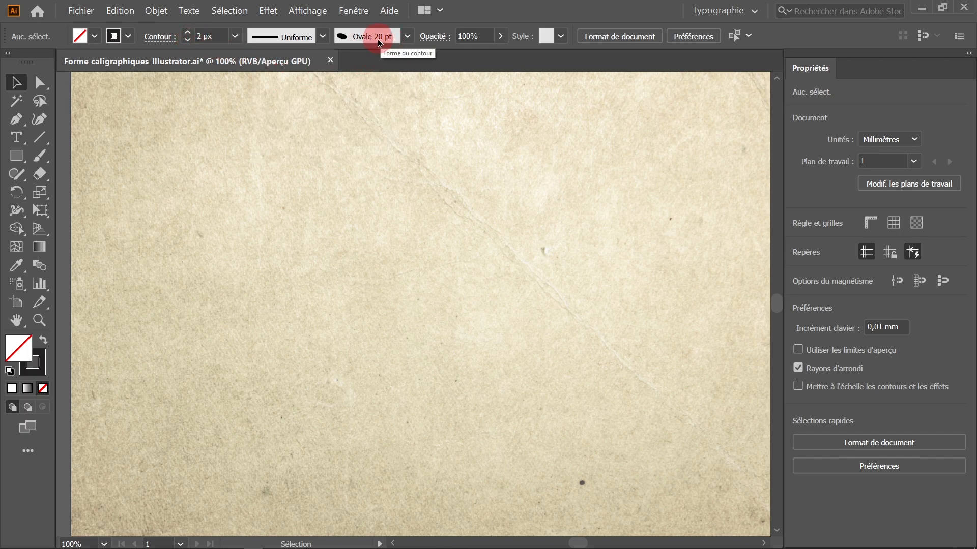
left_click(44, 160)
left_click(419, 231)
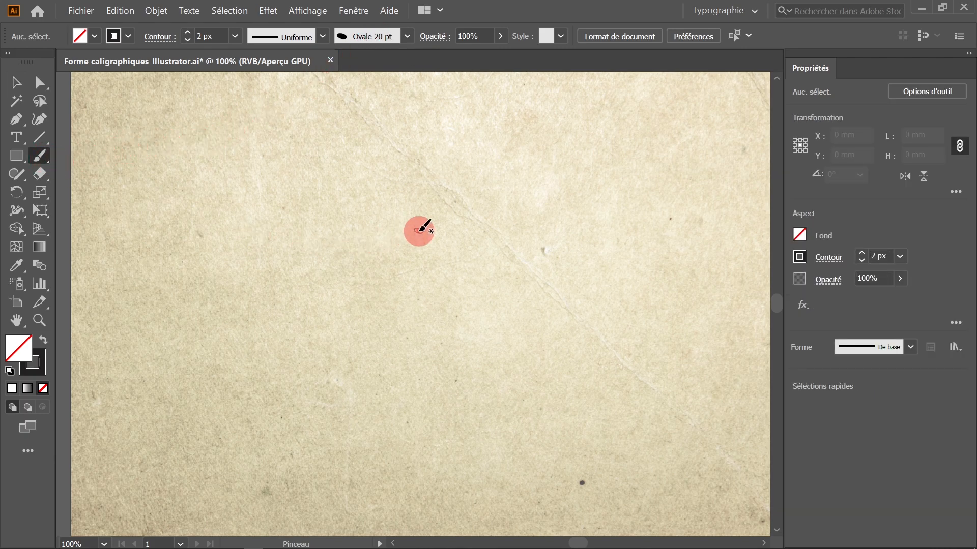
mouse_move(496, 123)
left_mouse_down()
mouse_move(180, 277)
mouse_move(156, 312)
left_mouse_up()
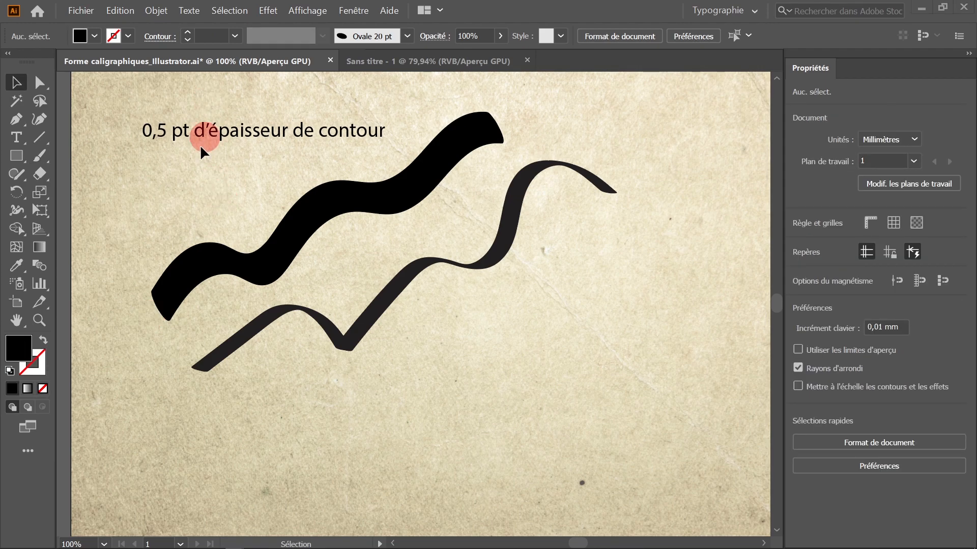
Paint a short wavy stroke below the "0,5 pt d'épaisseur de contour" text with the Ovale 20 pt brush at 0,5 px stroke weight.
left_click(39, 155)
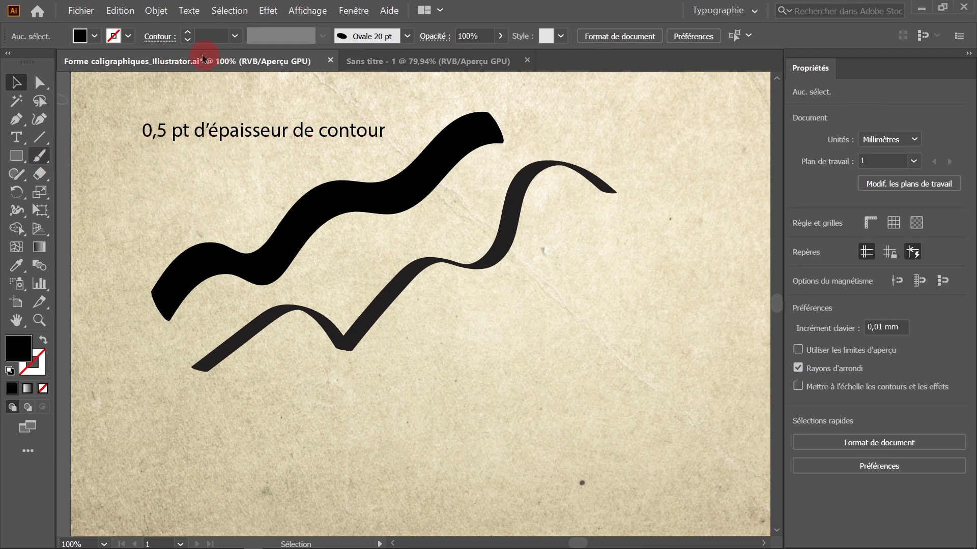
left_click(187, 34)
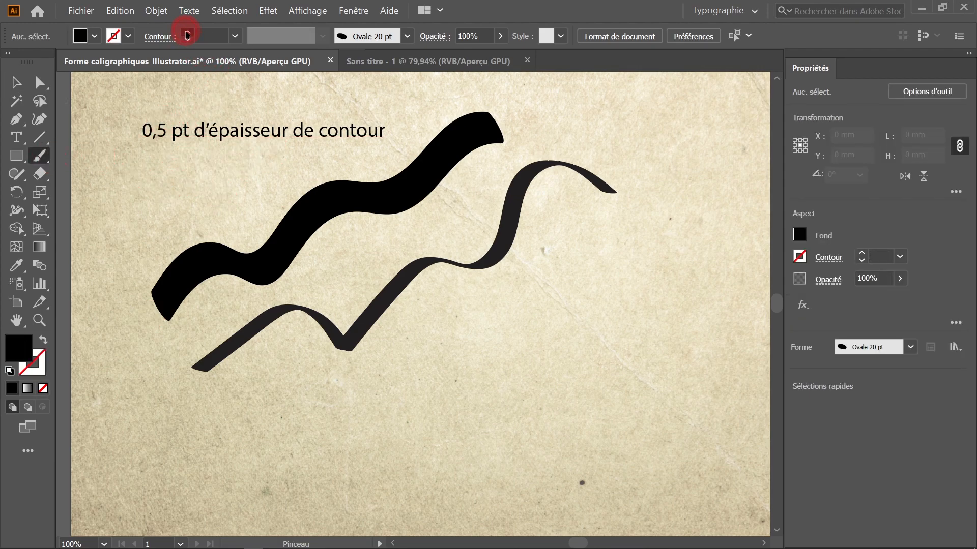
left_click(187, 33)
left_click(407, 36)
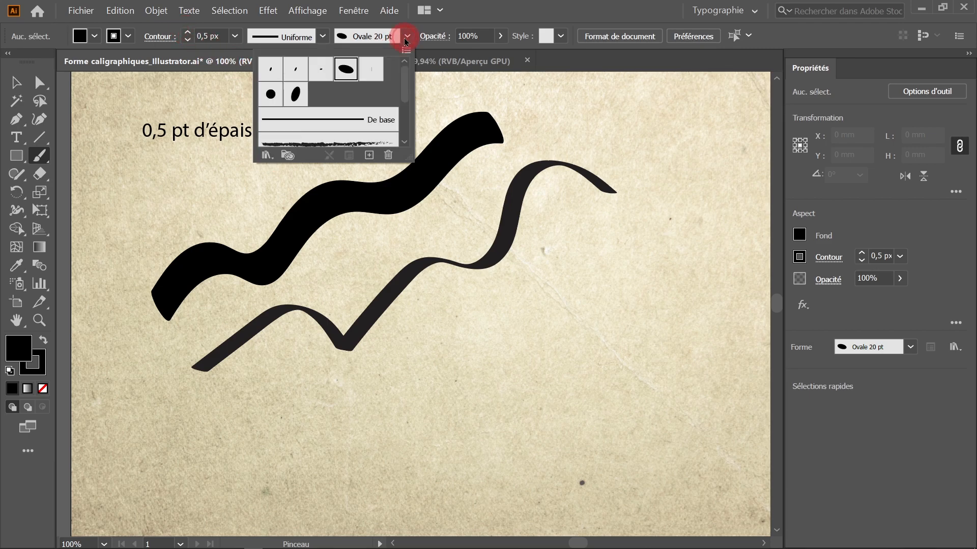
left_click(346, 69)
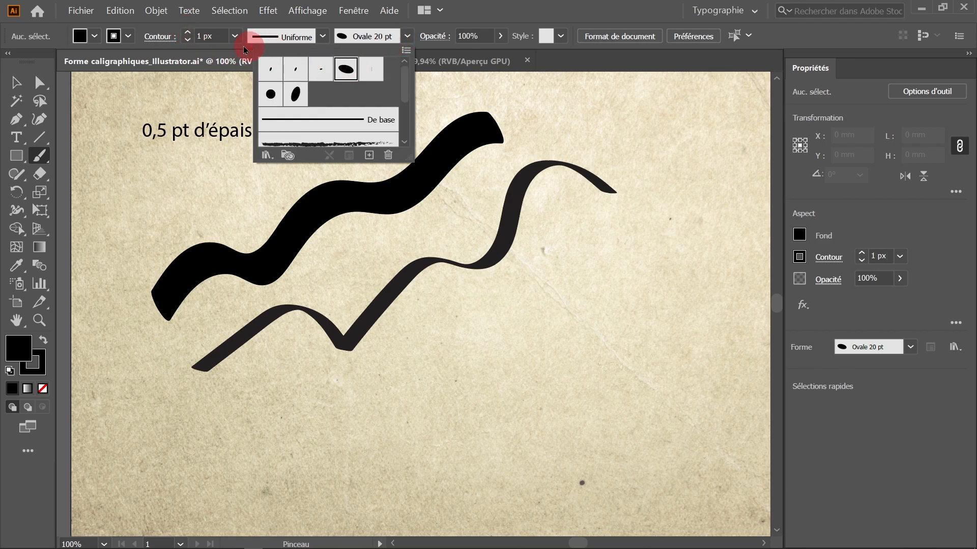
left_click(188, 42)
left_click(188, 41)
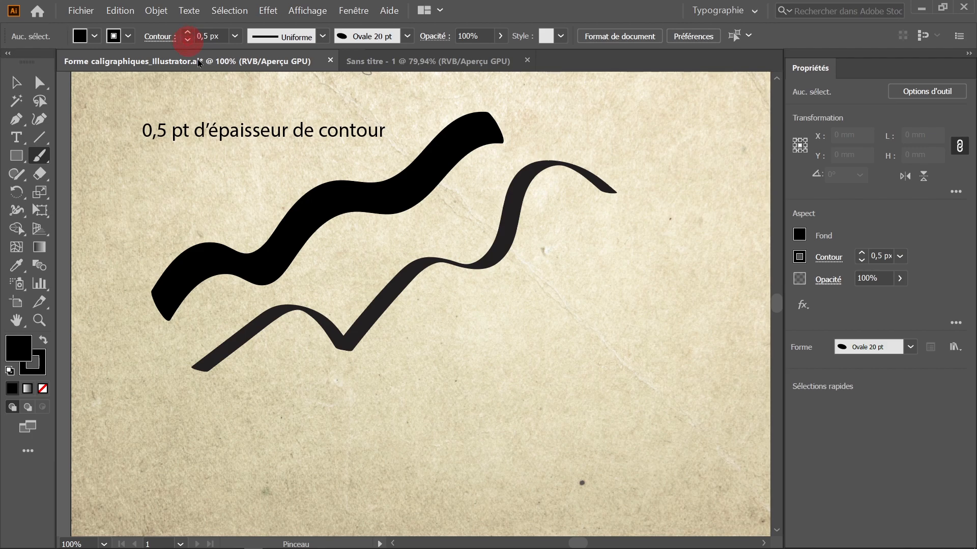
left_click_drag(279, 162, 112, 244)
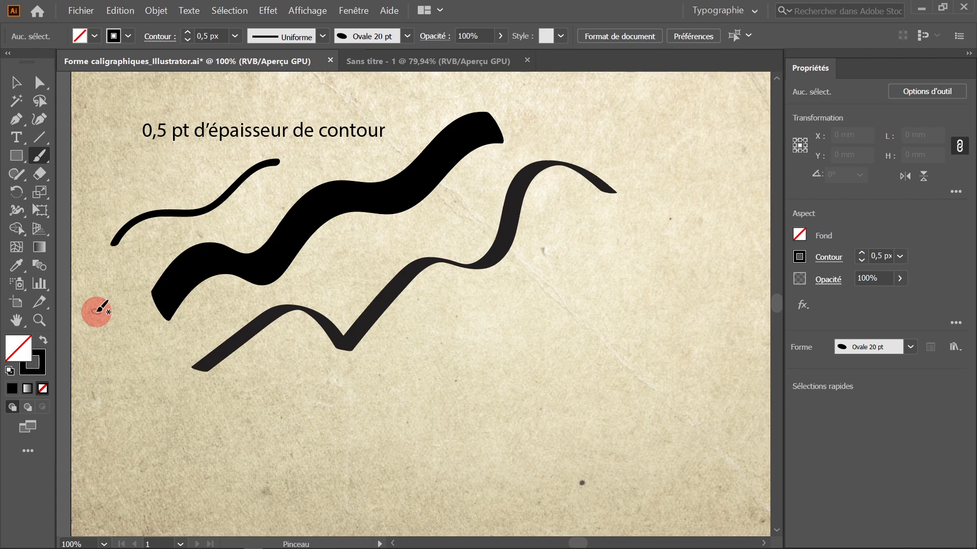
Pick up the 2 px weight from the thick wavy stroke and paint another thick wavy stroke below the existing ones.
left_click(16, 83)
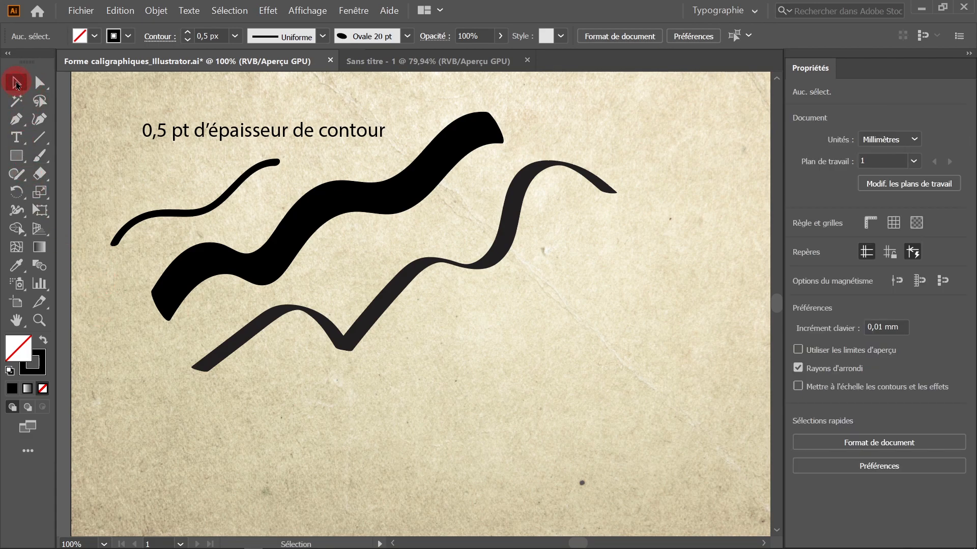
left_click(300, 228)
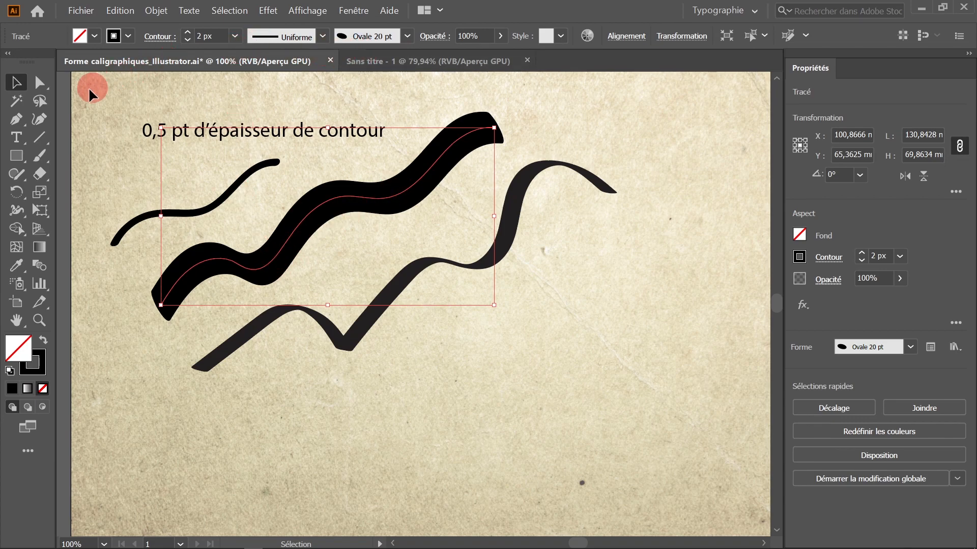
left_click(39, 155)
mouse_move(645, 247)
left_mouse_down()
mouse_move(615, 244)
mouse_move(559, 342)
mouse_move(435, 379)
mouse_move(327, 465)
mouse_move(300, 467)
left_mouse_up()
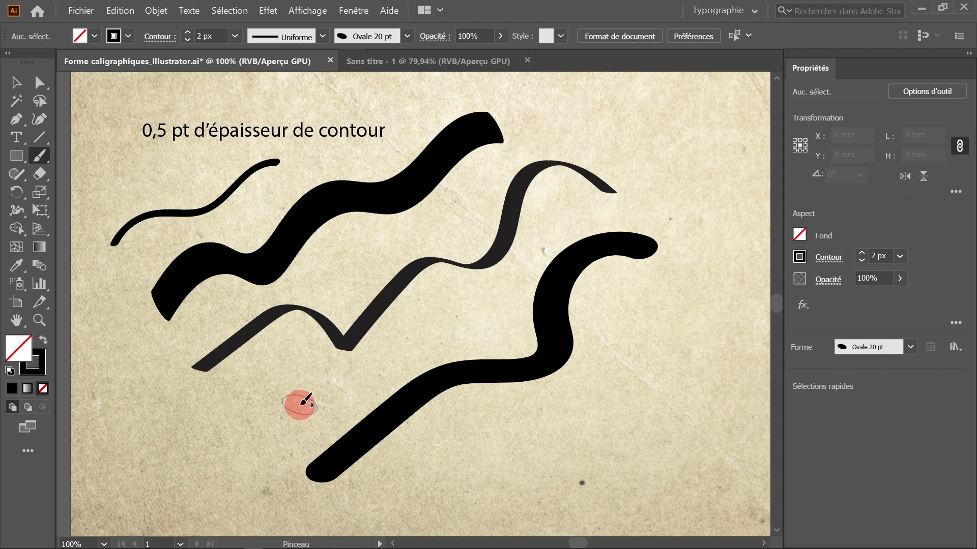
Pick up the 0,5 px weight from the short thin stroke and paint a new stroke on the artboard's right side.
left_click(17, 83)
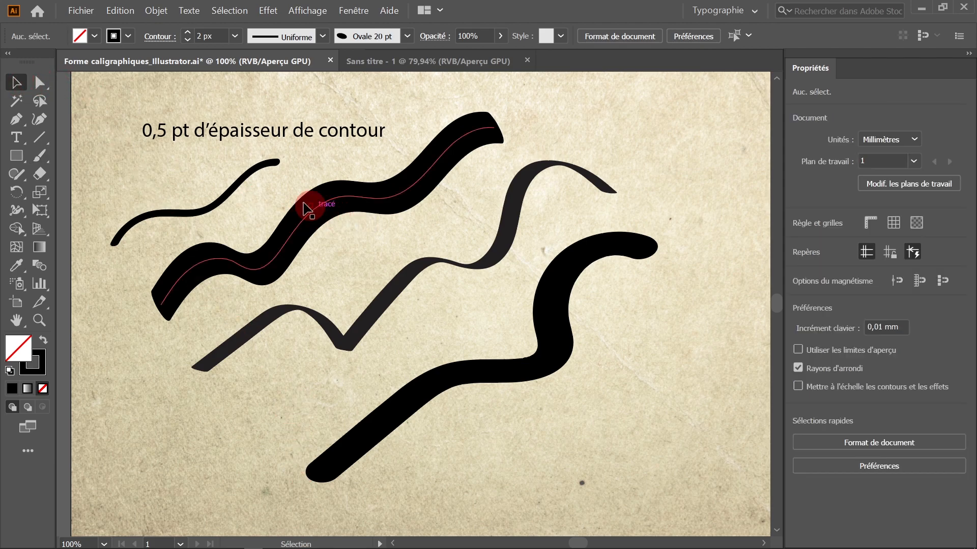
left_click(236, 189)
left_click(41, 156)
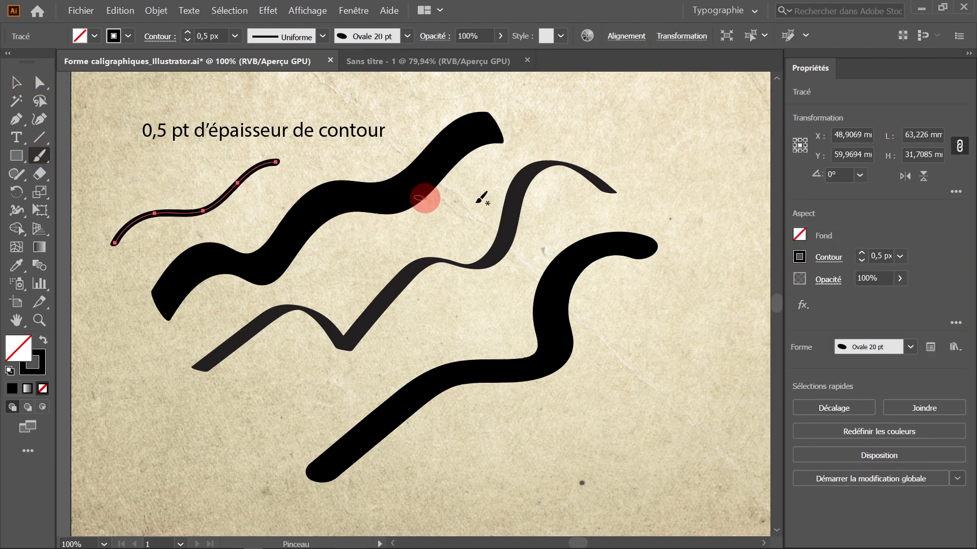
mouse_move(708, 150)
left_mouse_down()
mouse_move(612, 397)
mouse_move(553, 454)
left_mouse_up()
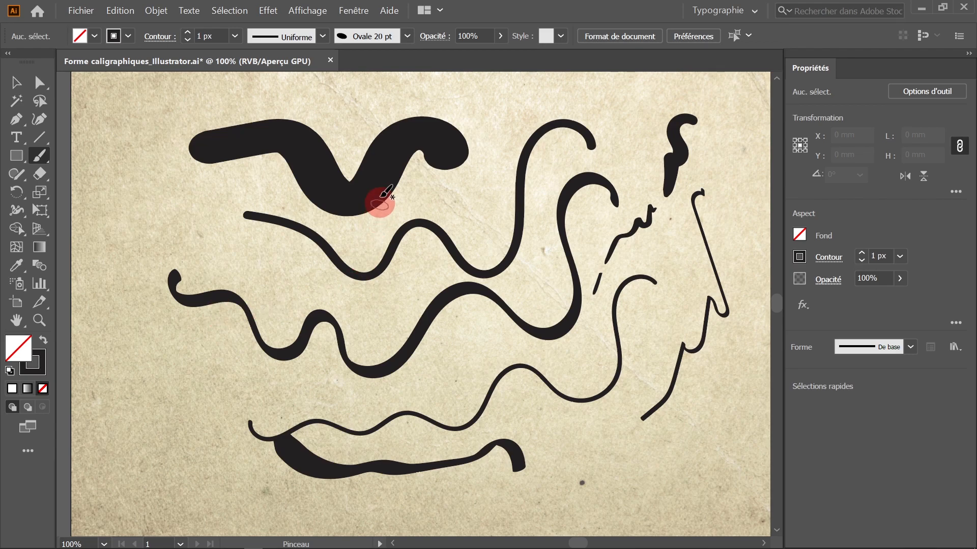
Duplicate the Ovale 20 pt brush and set the copy's angle to 70°.
left_click(407, 45)
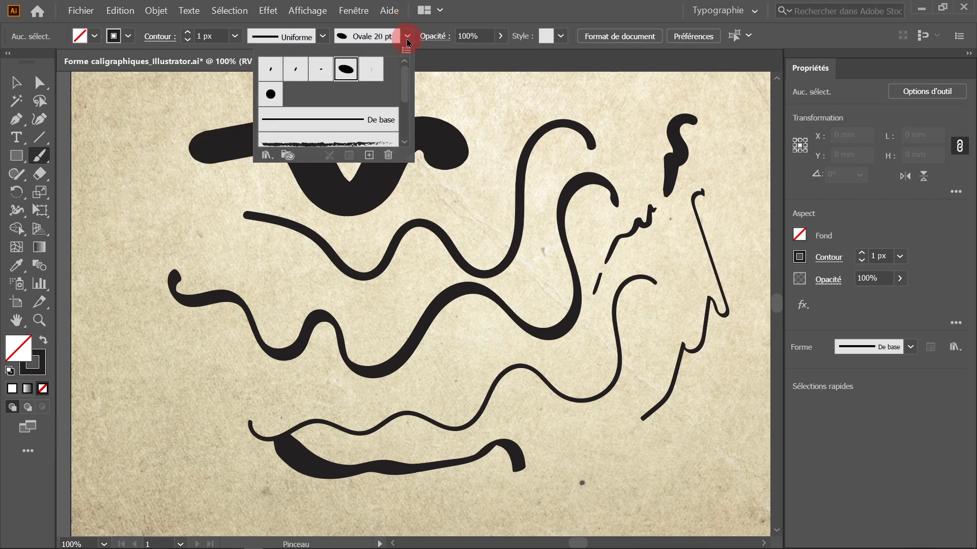
left_click(406, 63)
left_click(407, 51)
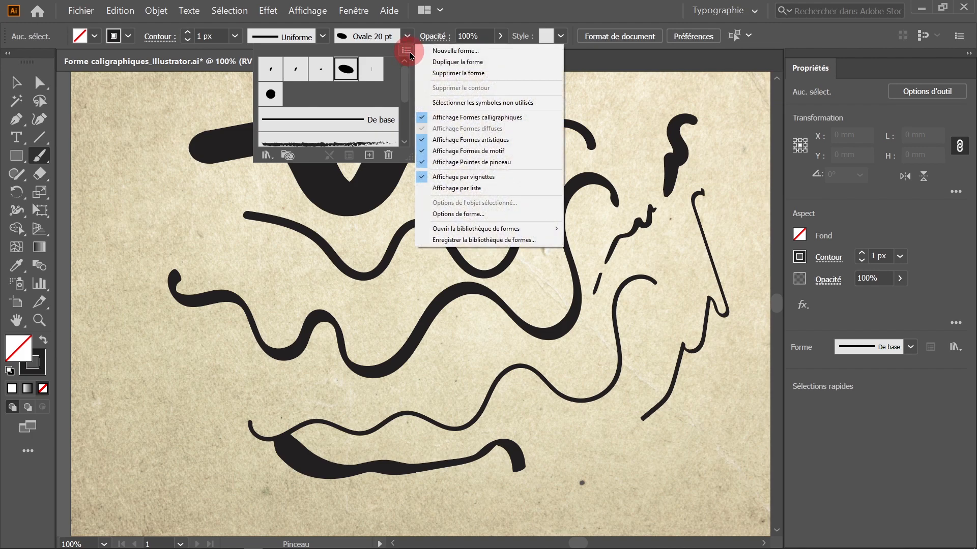
left_click(448, 64)
left_click(294, 95)
double_click(294, 96)
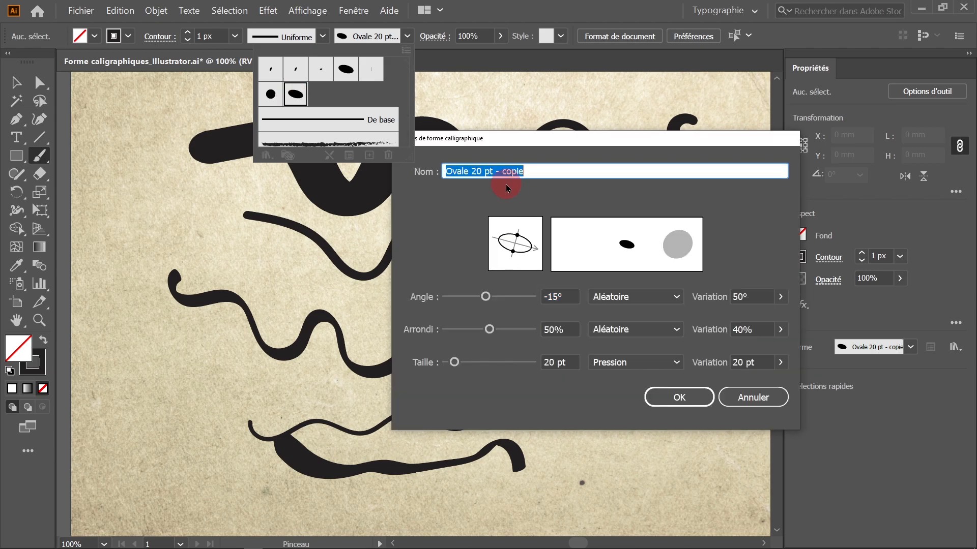
left_click_drag(531, 248, 517, 218)
left_click(476, 174)
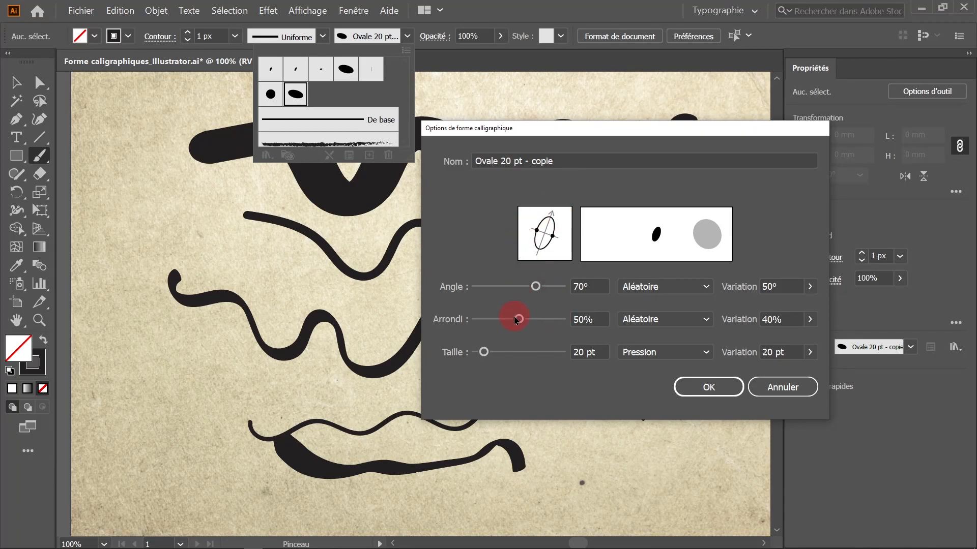
left_click(715, 388)
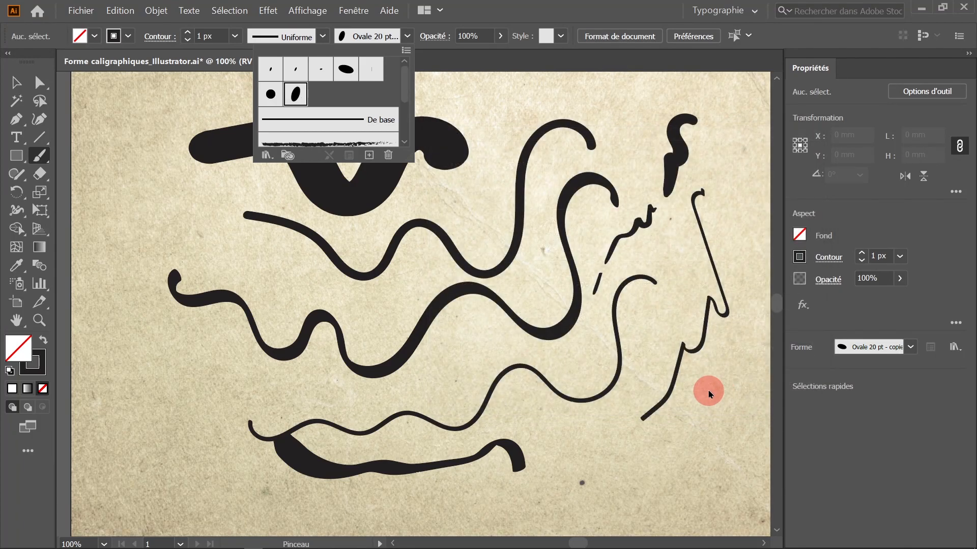
Load the Artistiques_Calligraphiques brush library, enlarge it to show all its brushes, and compare it with the document's brush list.
left_click(266, 156)
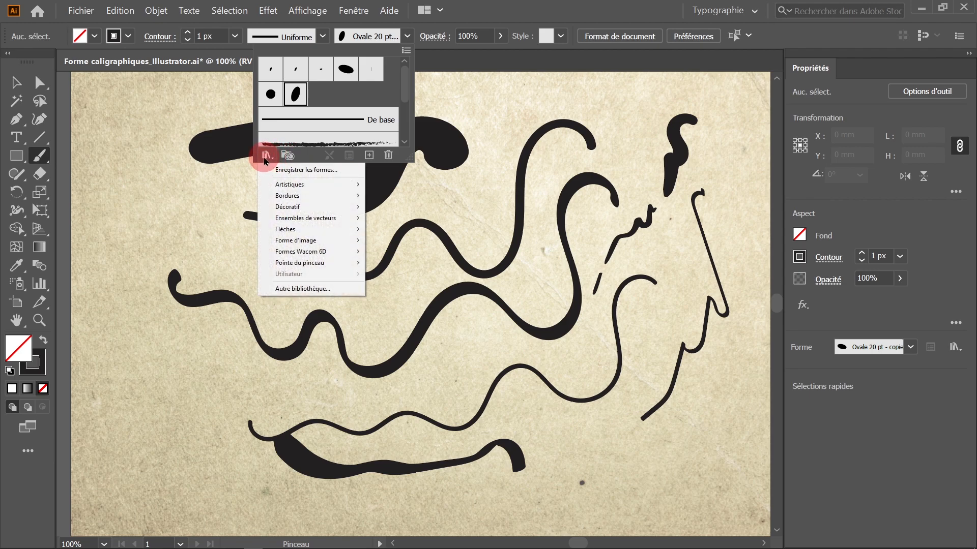
left_click(288, 186)
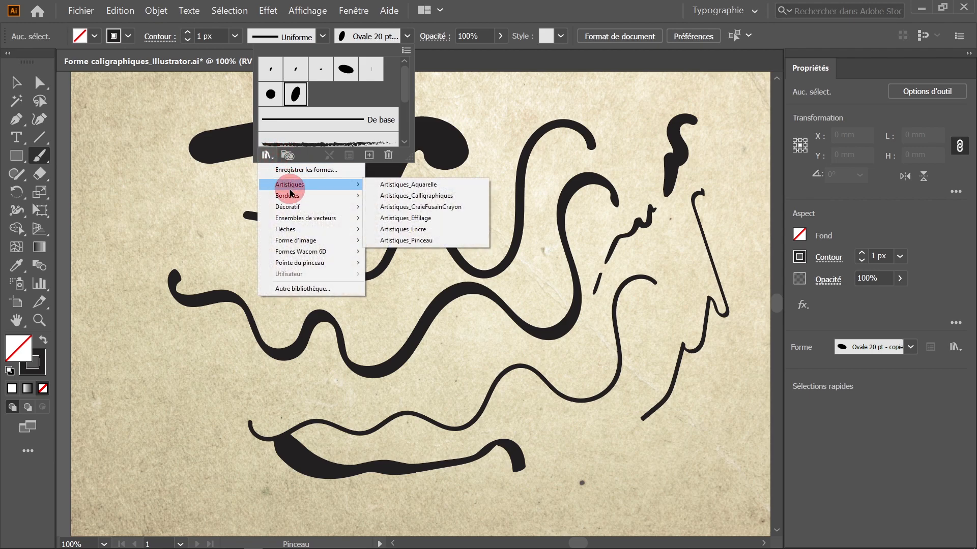
left_click(415, 196)
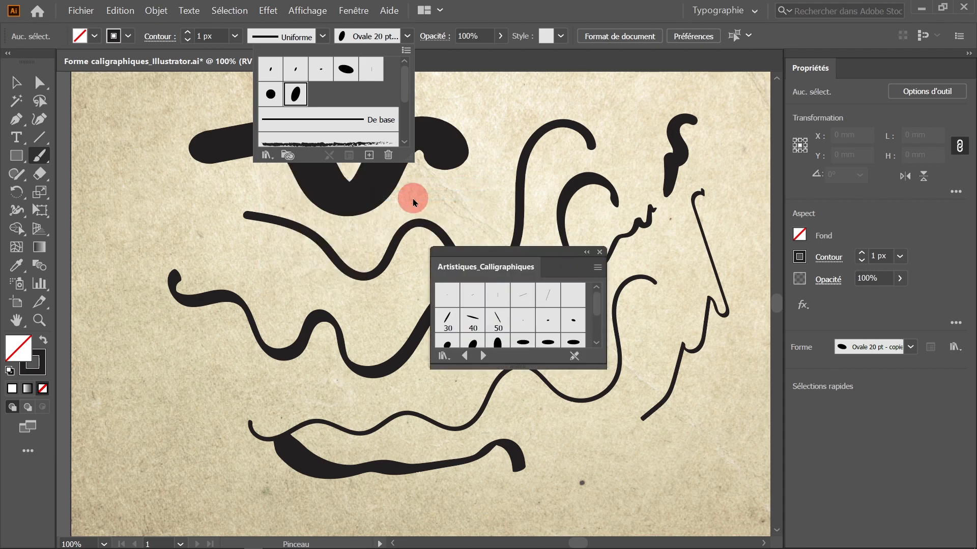
mouse_move(603, 366)
left_mouse_down()
mouse_move(610, 399)
mouse_move(596, 370)
mouse_move(619, 475)
mouse_move(622, 467)
left_mouse_up()
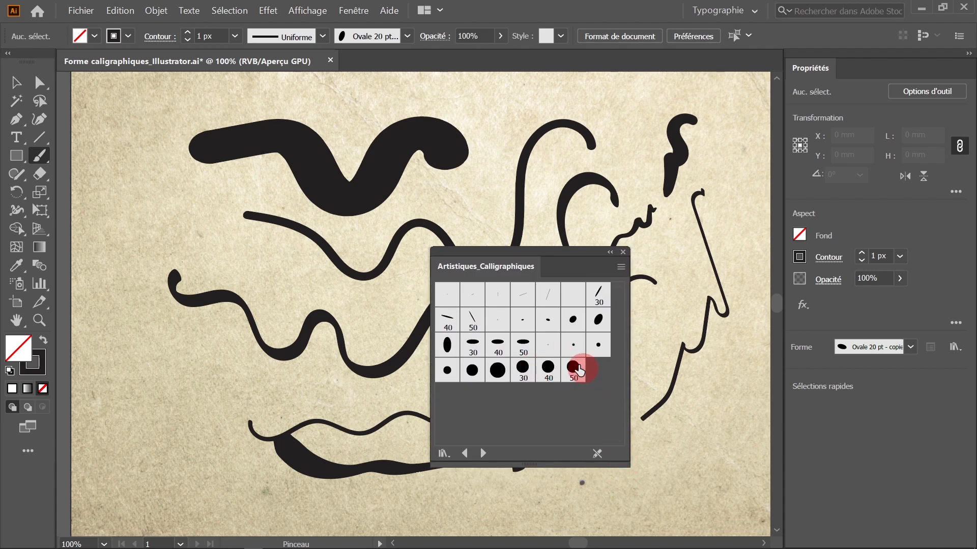
left_click(392, 44)
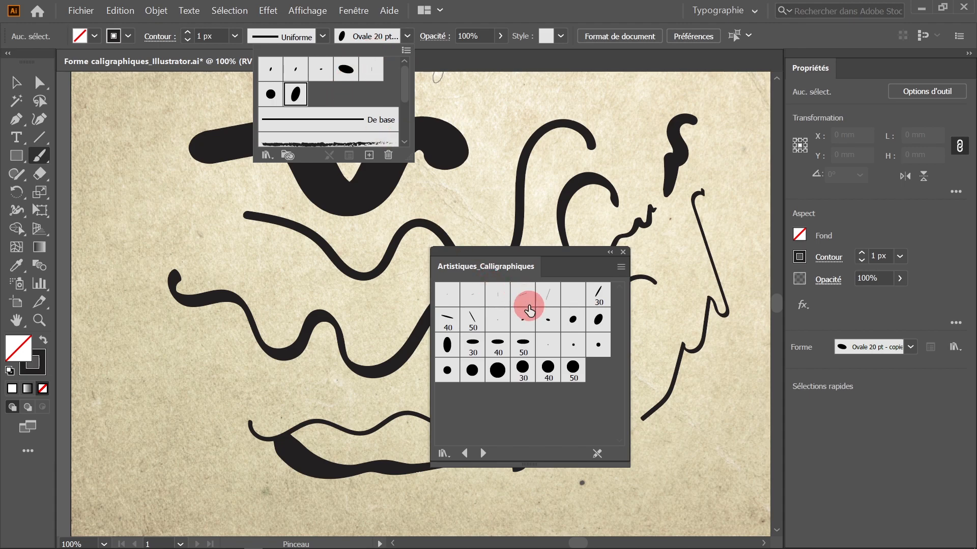
left_click(557, 6)
Create a landscape Lettre document of 279,4 x 215,9 mm in RVB colour and check its brush list.
left_click(81, 10)
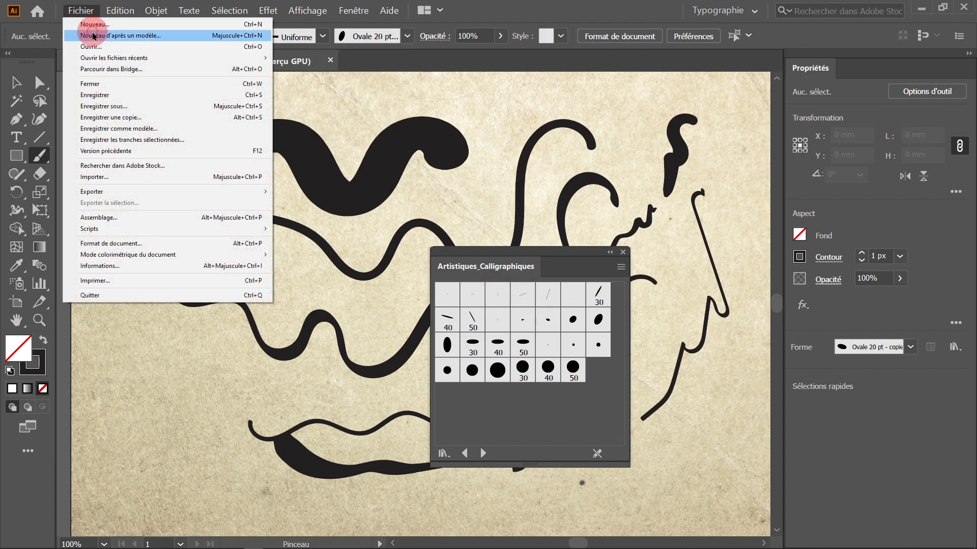
left_click(81, 10)
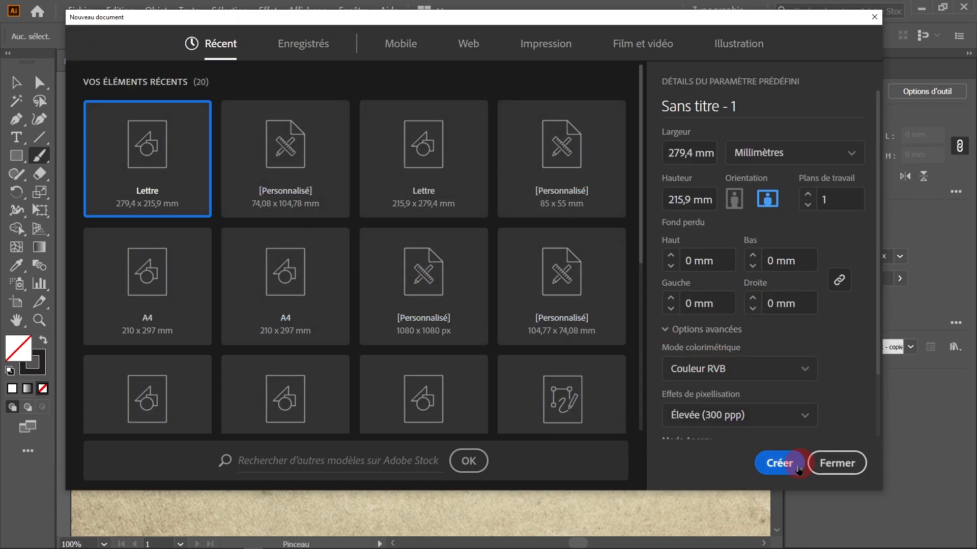
left_click(796, 465)
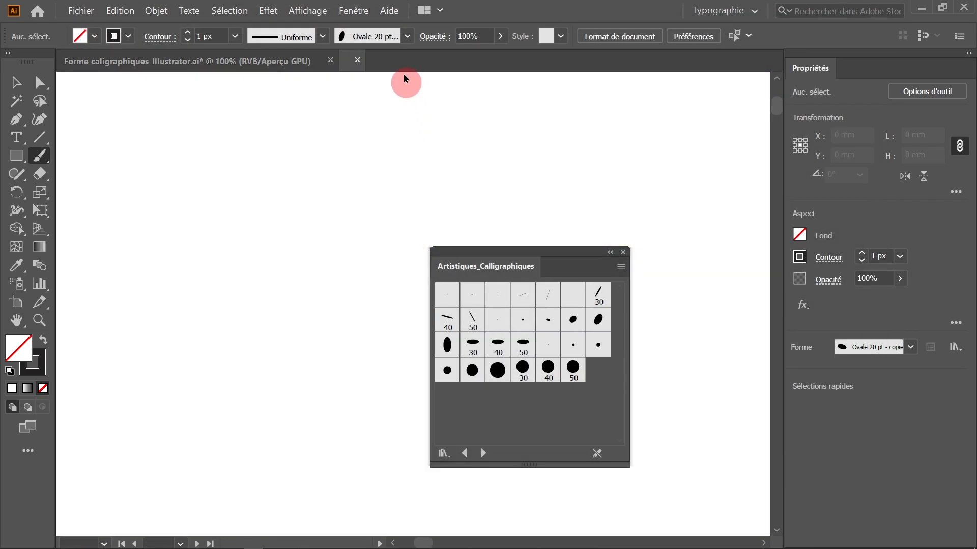
left_click(407, 36)
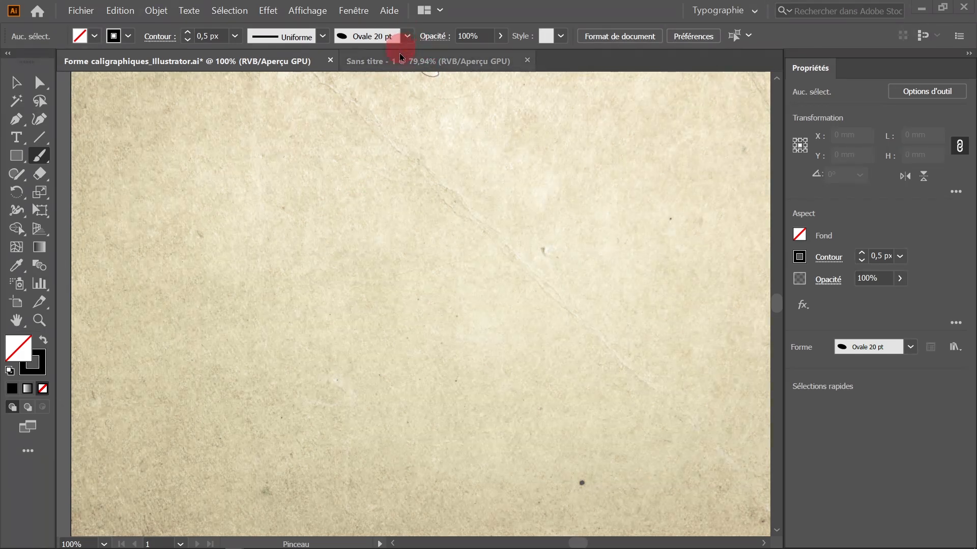
Save the Forme caligraphiques_Illustrator document's brushes as a library named Forme caligraphiques_Illustrator_test02.ai in the Formes folder.
left_click(407, 37)
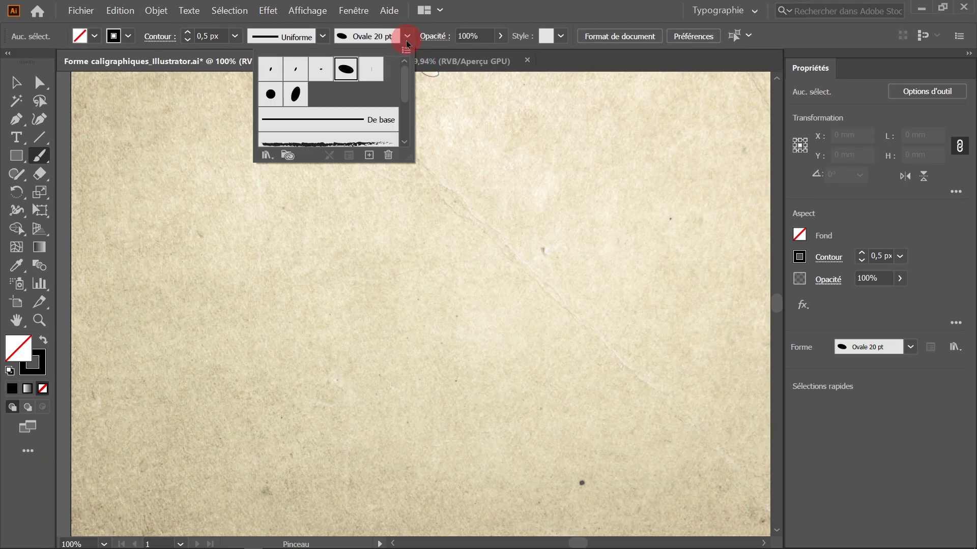
left_click(405, 51)
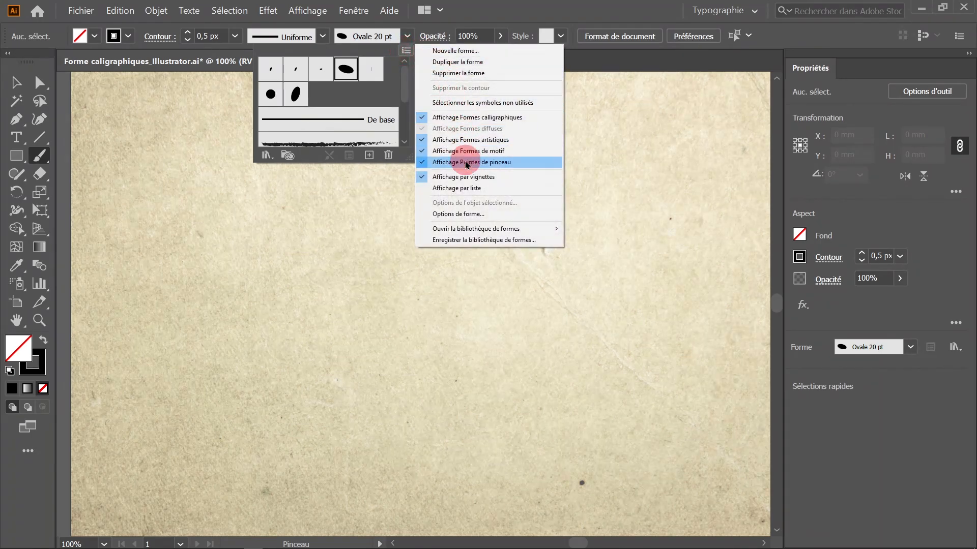
left_click(468, 245)
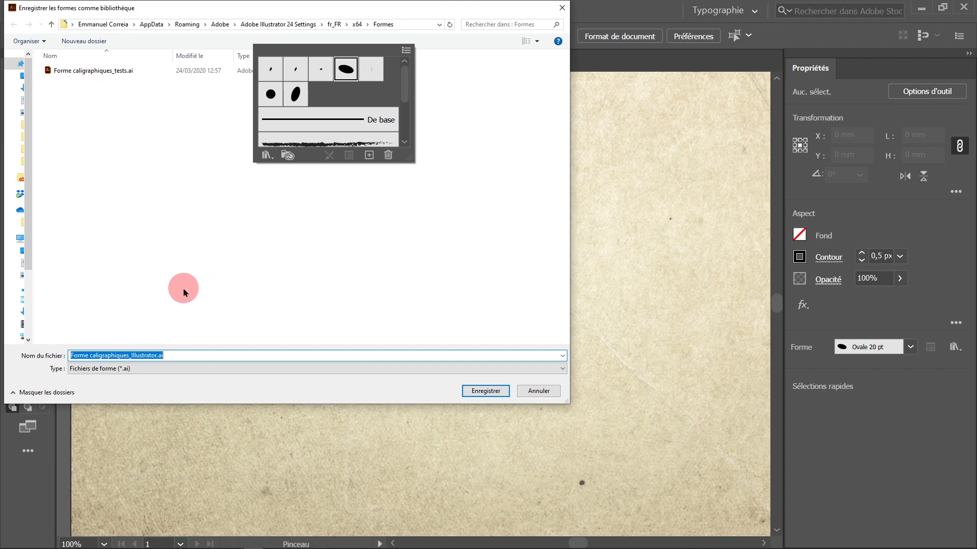
left_click(158, 356)
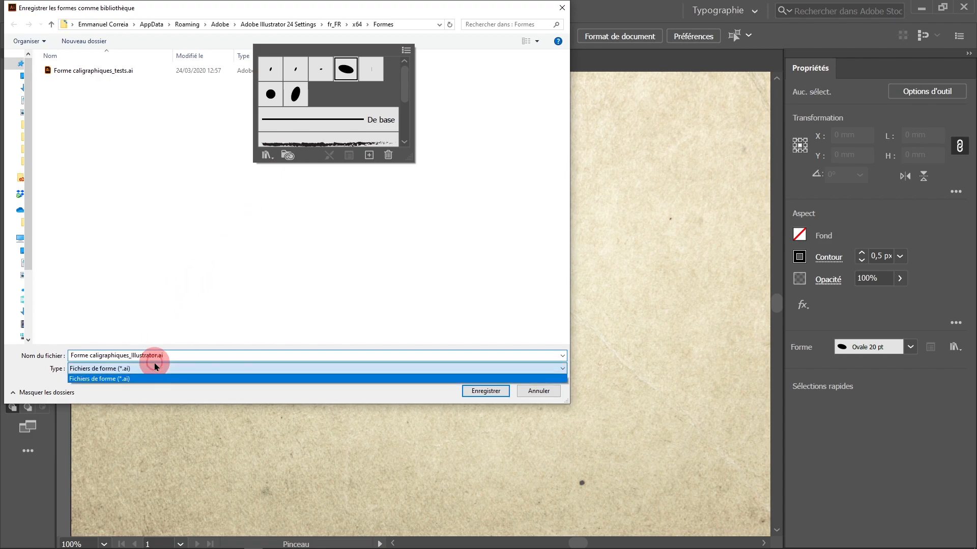
left_click(157, 356)
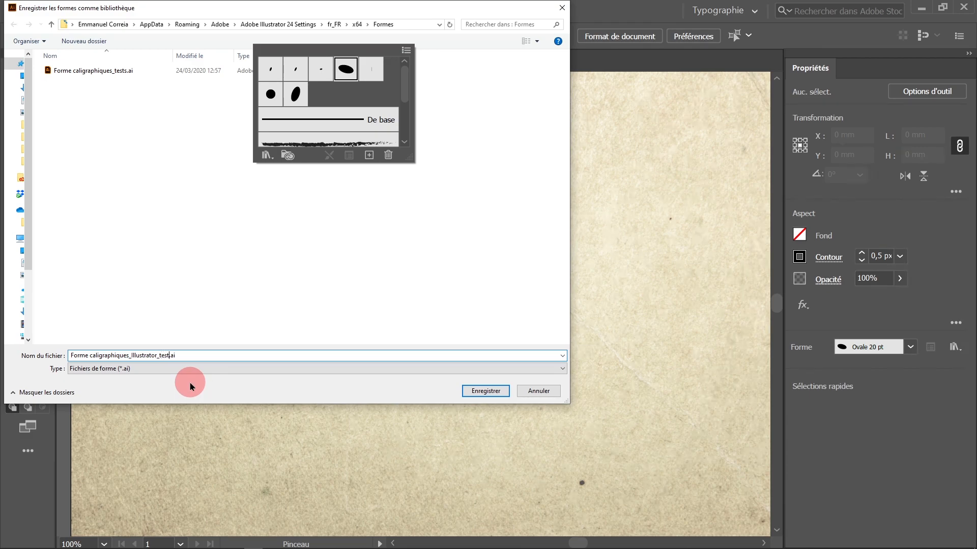
left_click(487, 392)
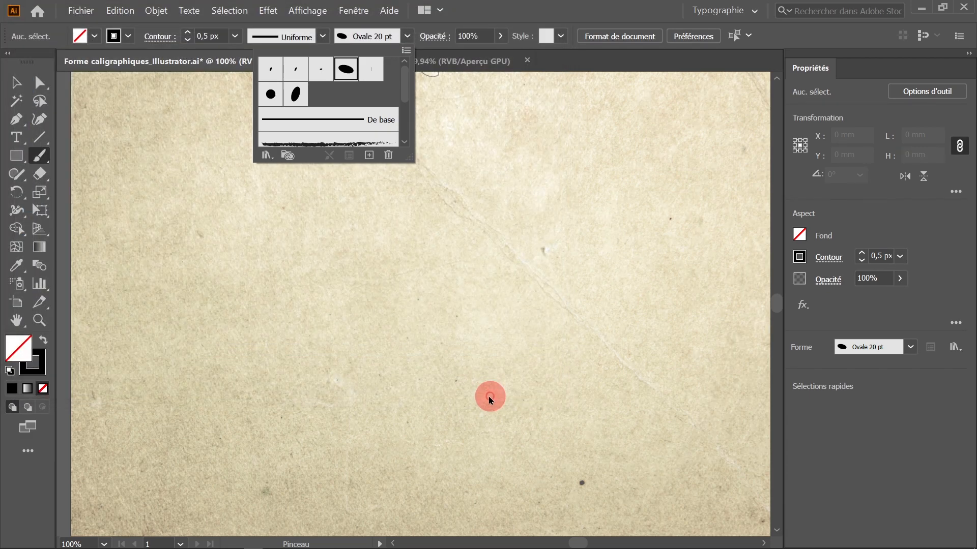
Show the Formes panel and load the user brush library Forme caligraphiques_Illustrator_test02.
left_click(352, 12)
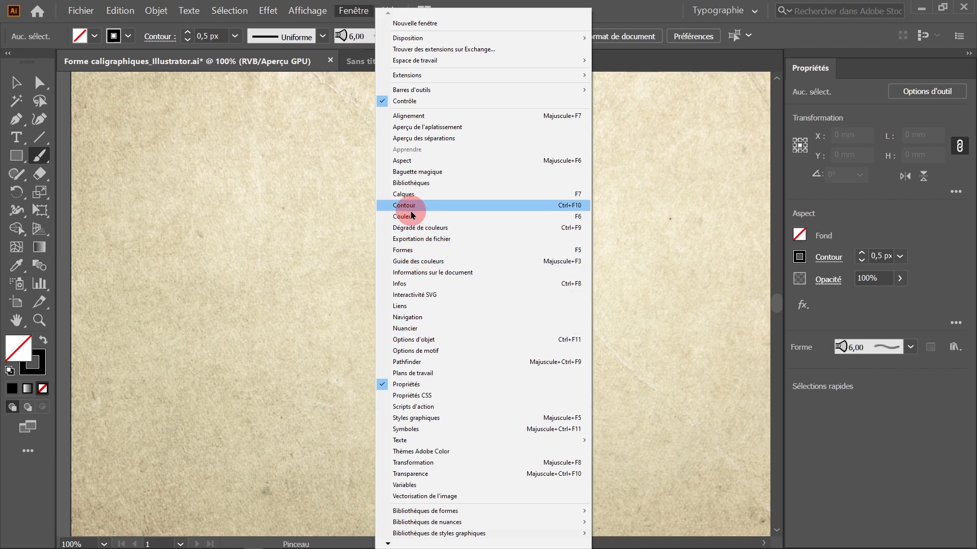
left_click(404, 249)
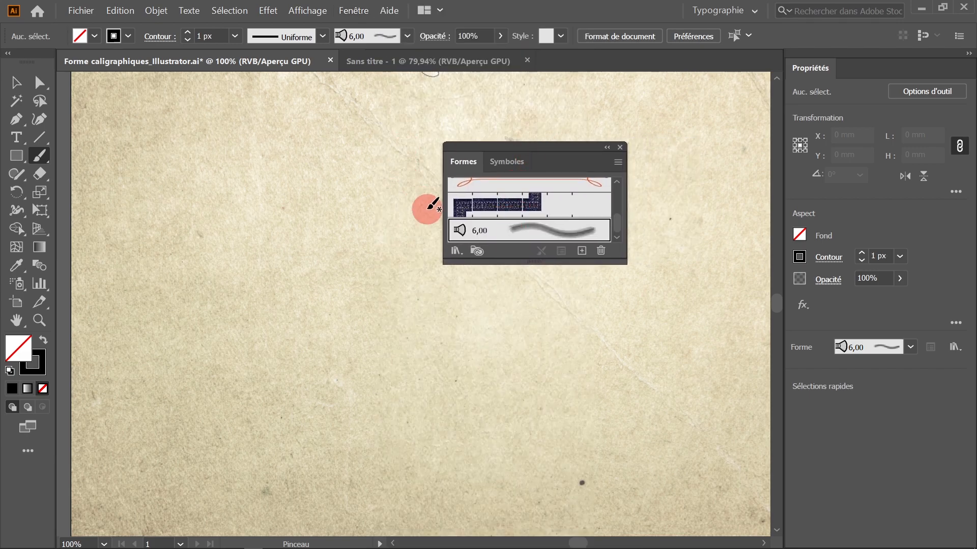
left_click(456, 251)
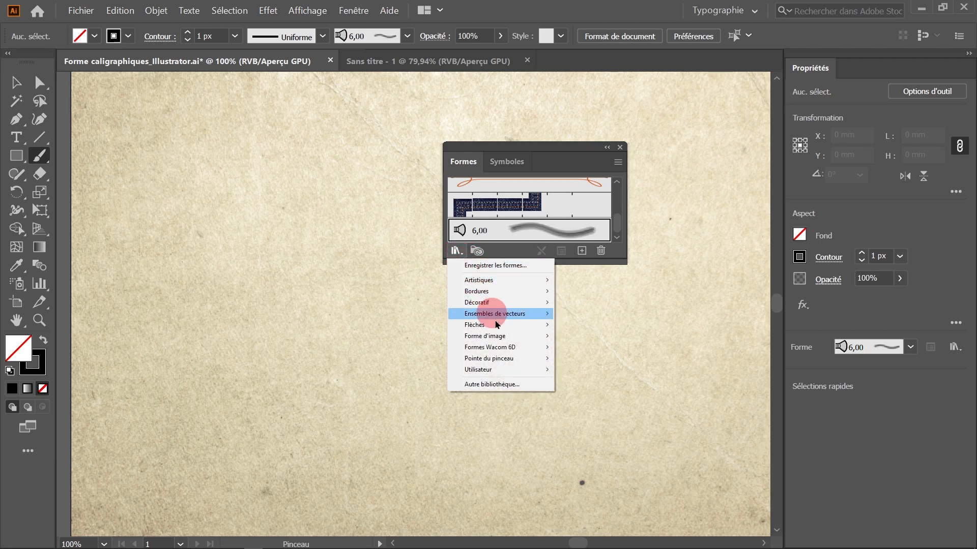
mouse_move(493, 373)
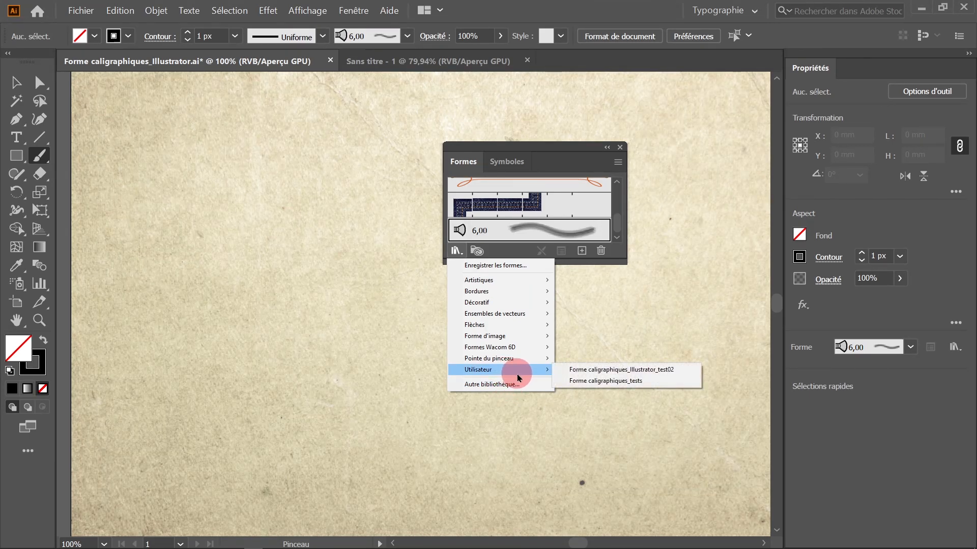
left_click(630, 374)
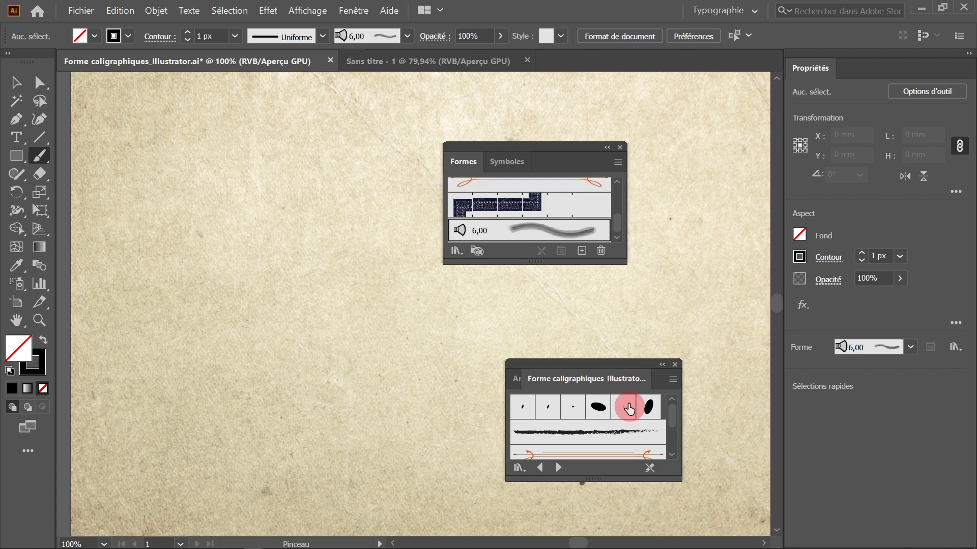
Place the loaded brush library beside the Formes panel and enlarge the Formes panel until all its brushes show.
left_click_drag(610, 370, 311, 171)
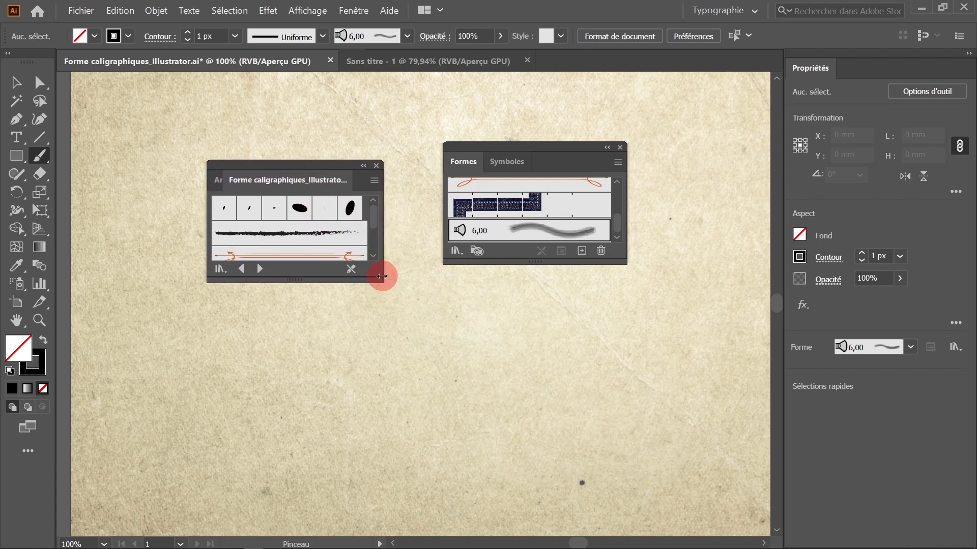
left_click_drag(381, 276, 386, 278)
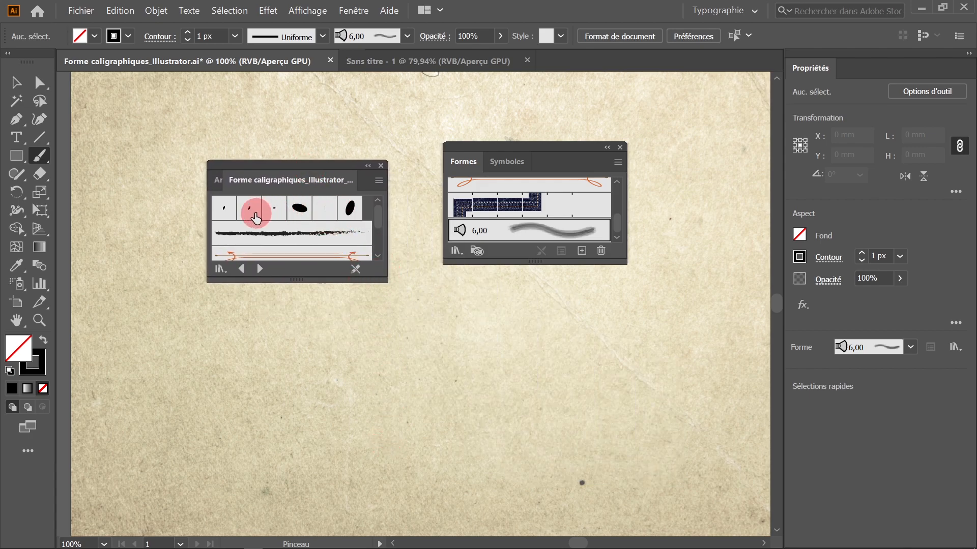
mouse_move(388, 211)
left_mouse_down()
mouse_move(379, 264)
mouse_move(374, 202)
left_mouse_up()
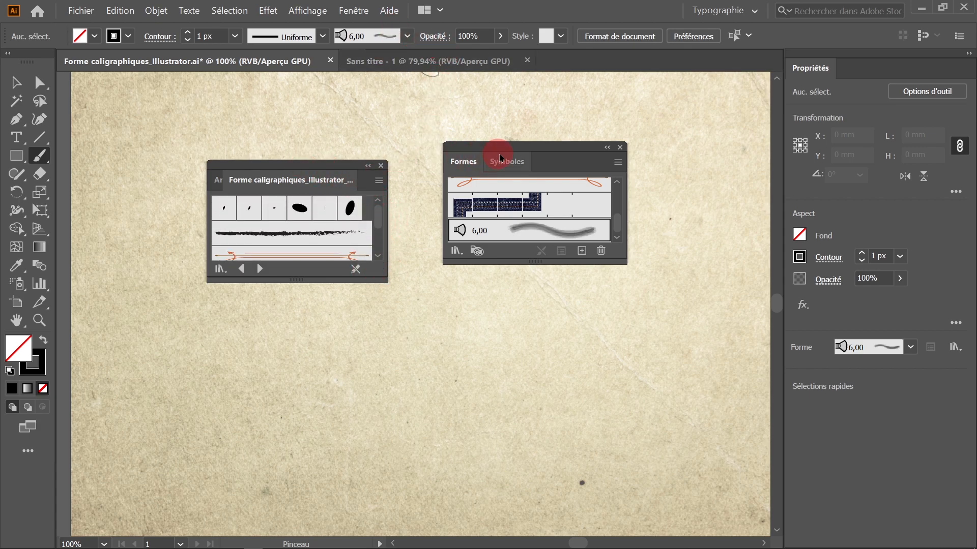
mouse_move(622, 264)
left_mouse_down()
mouse_move(639, 377)
mouse_move(660, 412)
left_mouse_up()
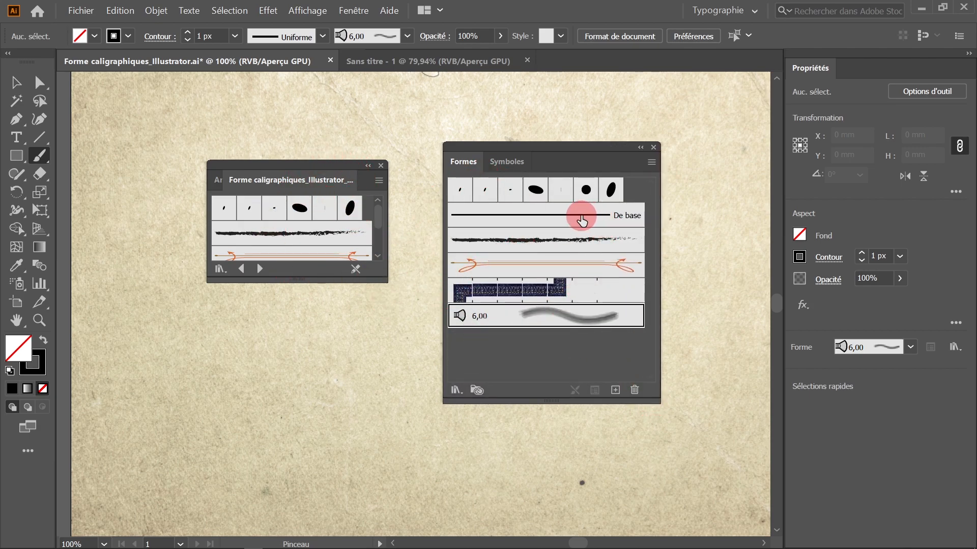
Delete the rough charcoal-style art brush from the document's Formes panel.
left_click(600, 216)
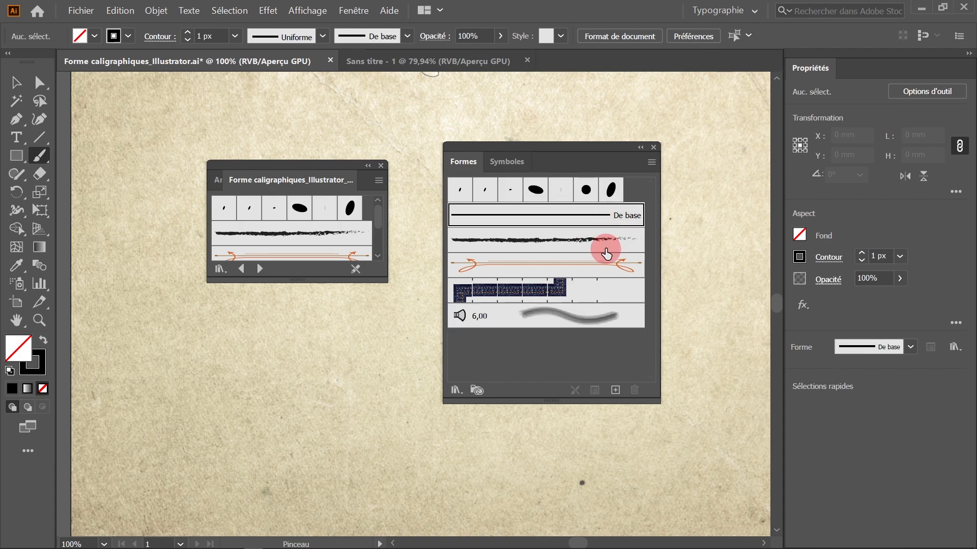
left_click(596, 248)
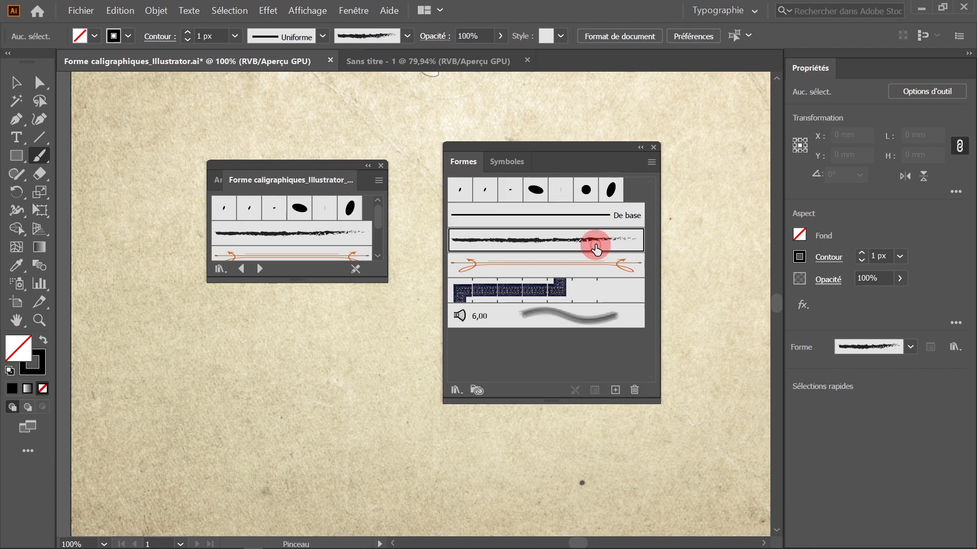
left_click(636, 391)
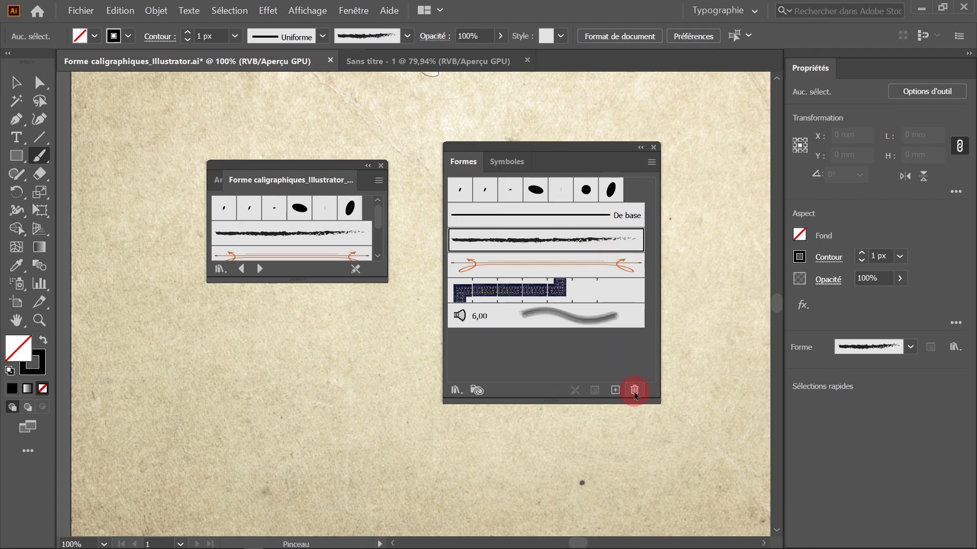
left_click_drag(611, 257, 634, 390)
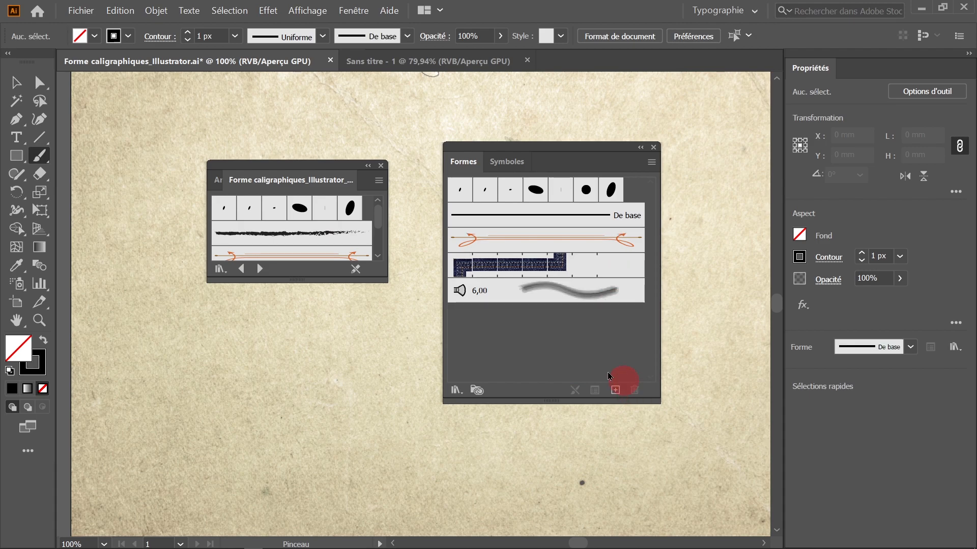